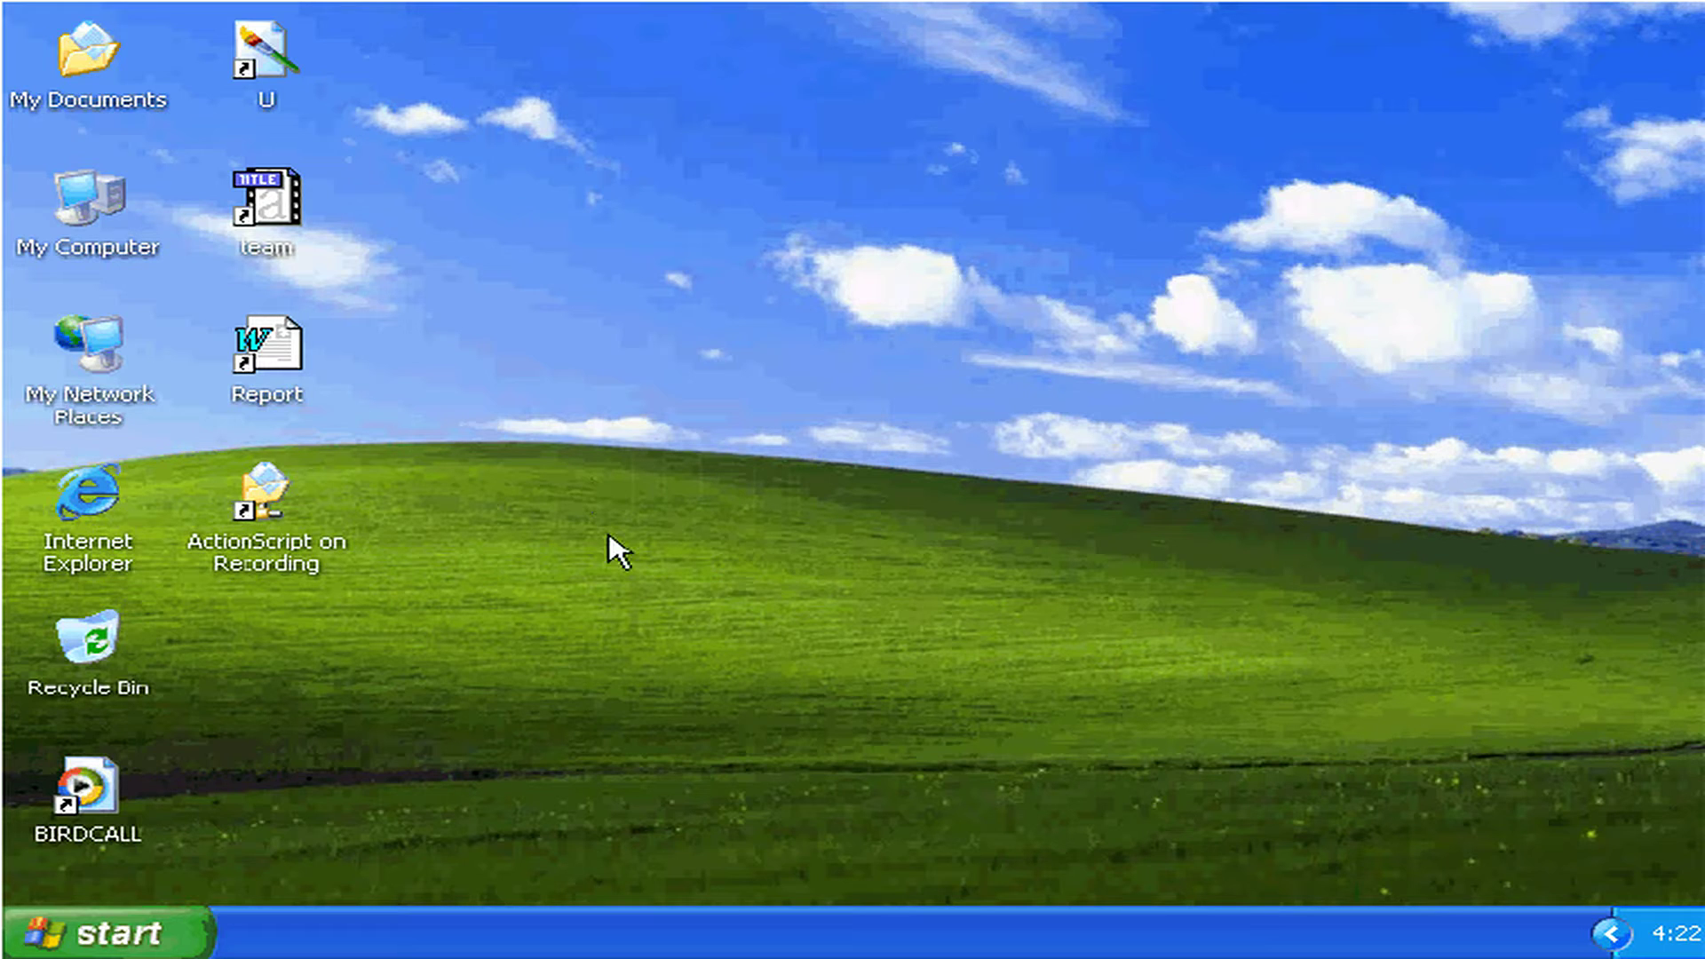
Step: Open the desktop's display properties and apply the Windows Classic theme
{"action": "right_click", "coordinate": [618, 604]}
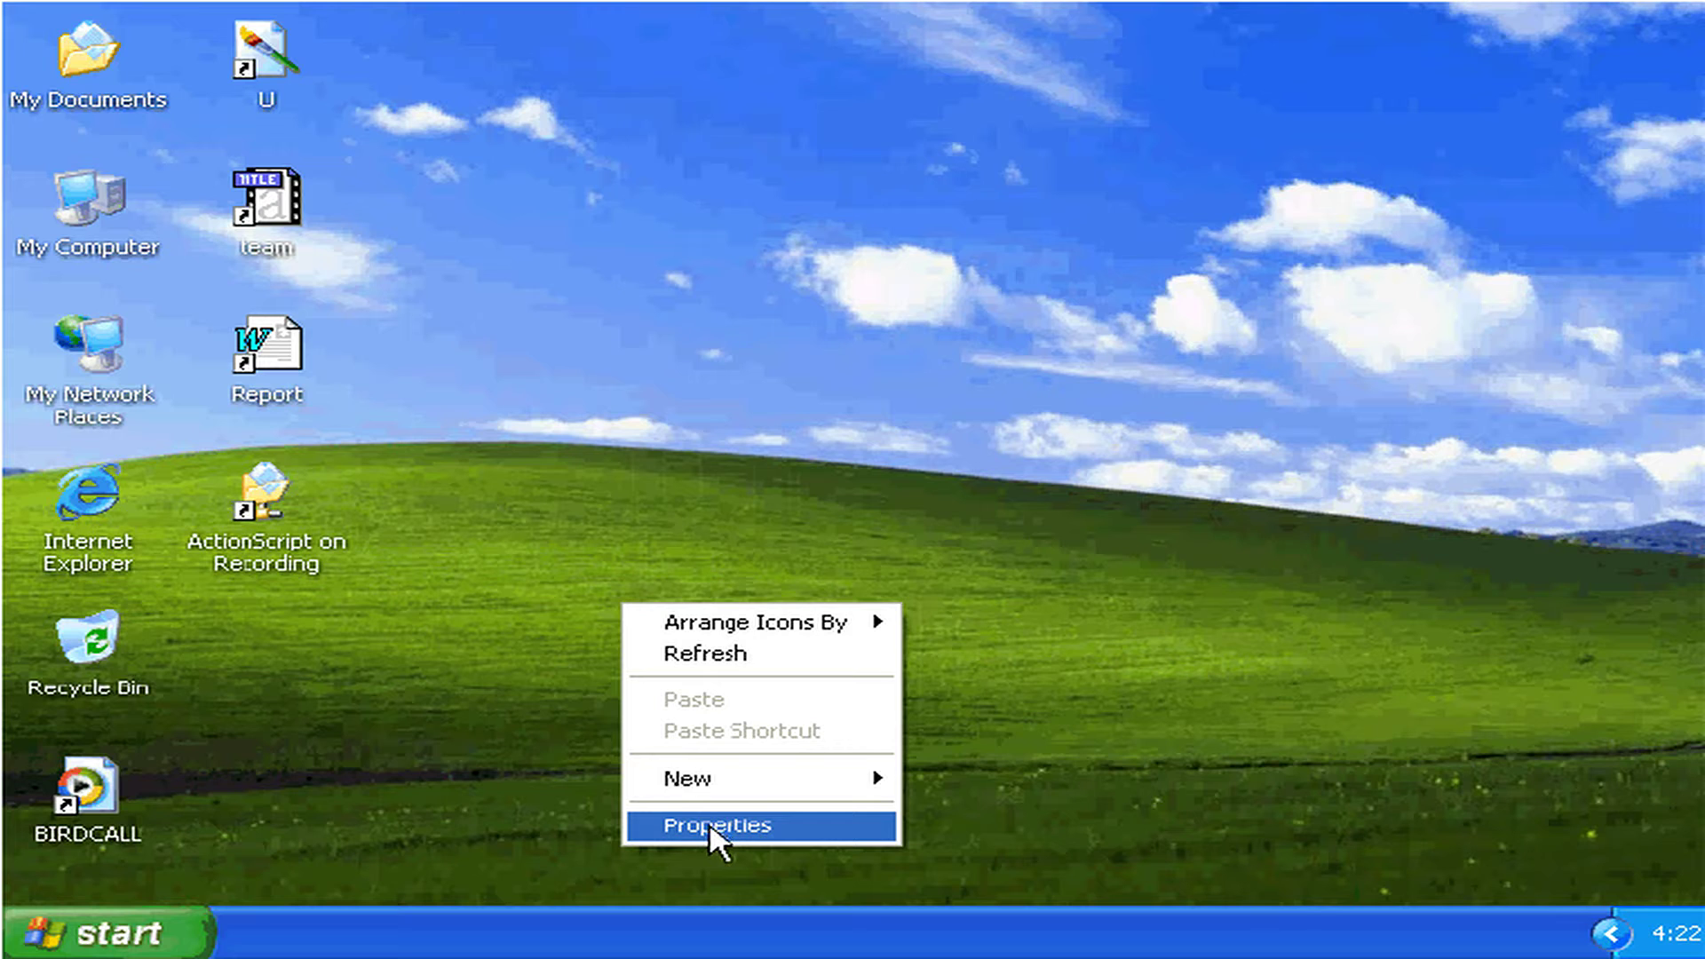
{"action": "left_click", "coordinate": [711, 828]}
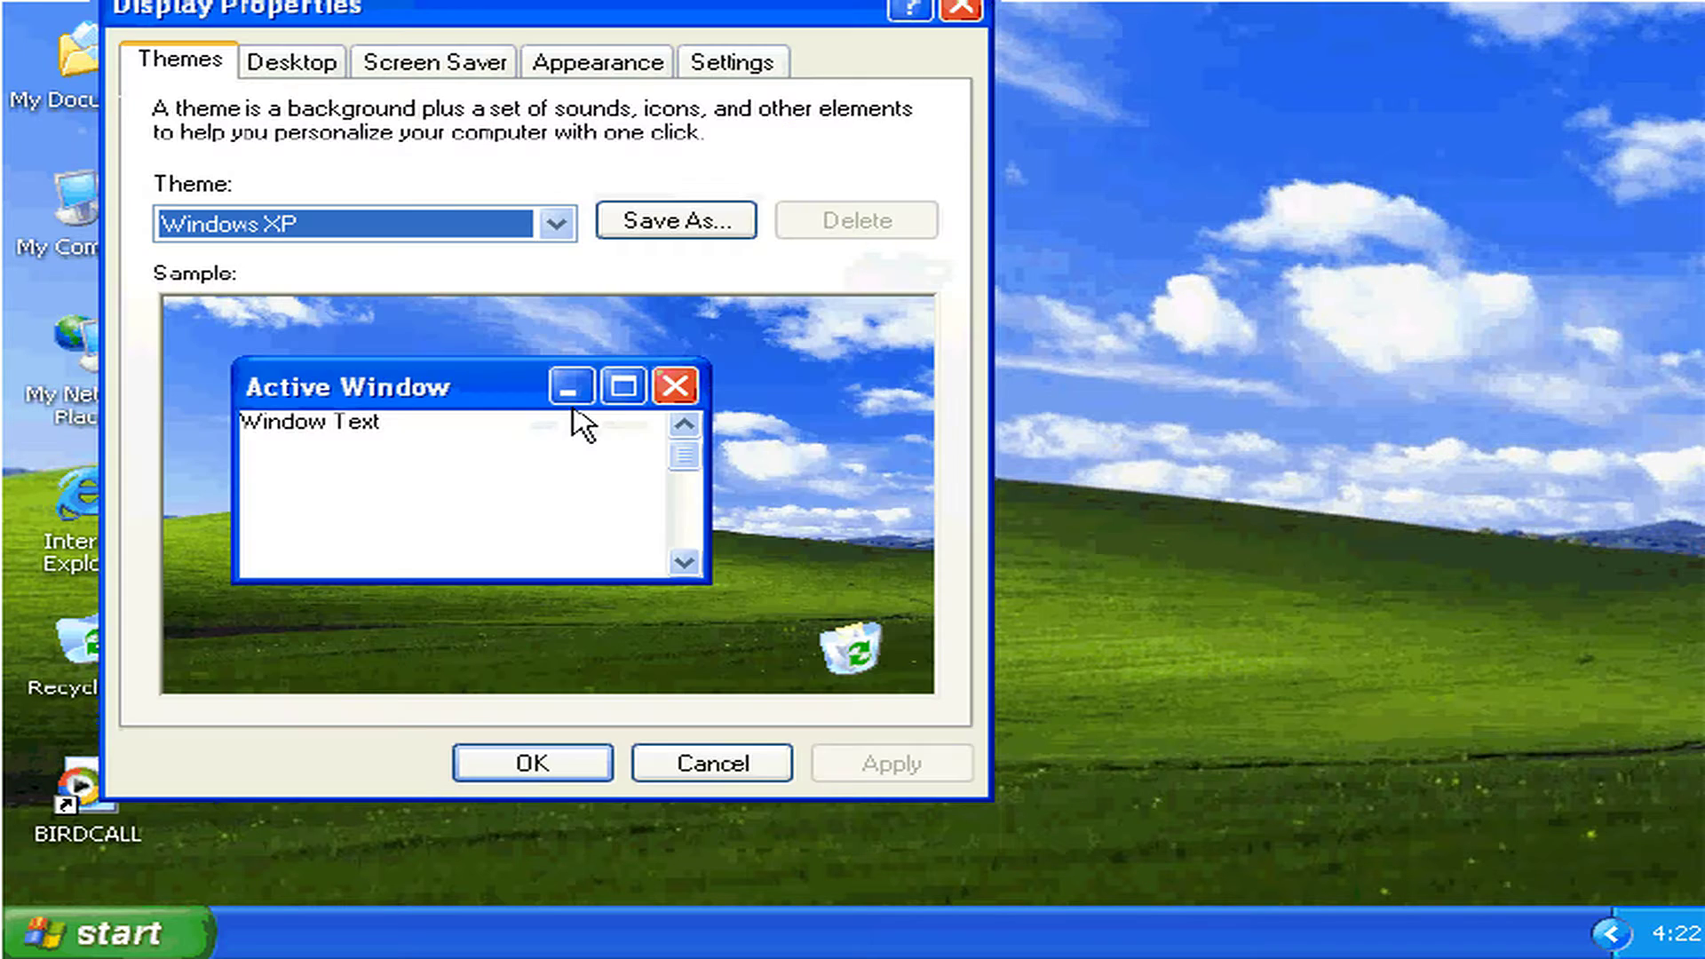
{"action": "left_click_drag", "start_coordinate": [438, 38], "coordinate": [652, 115]}
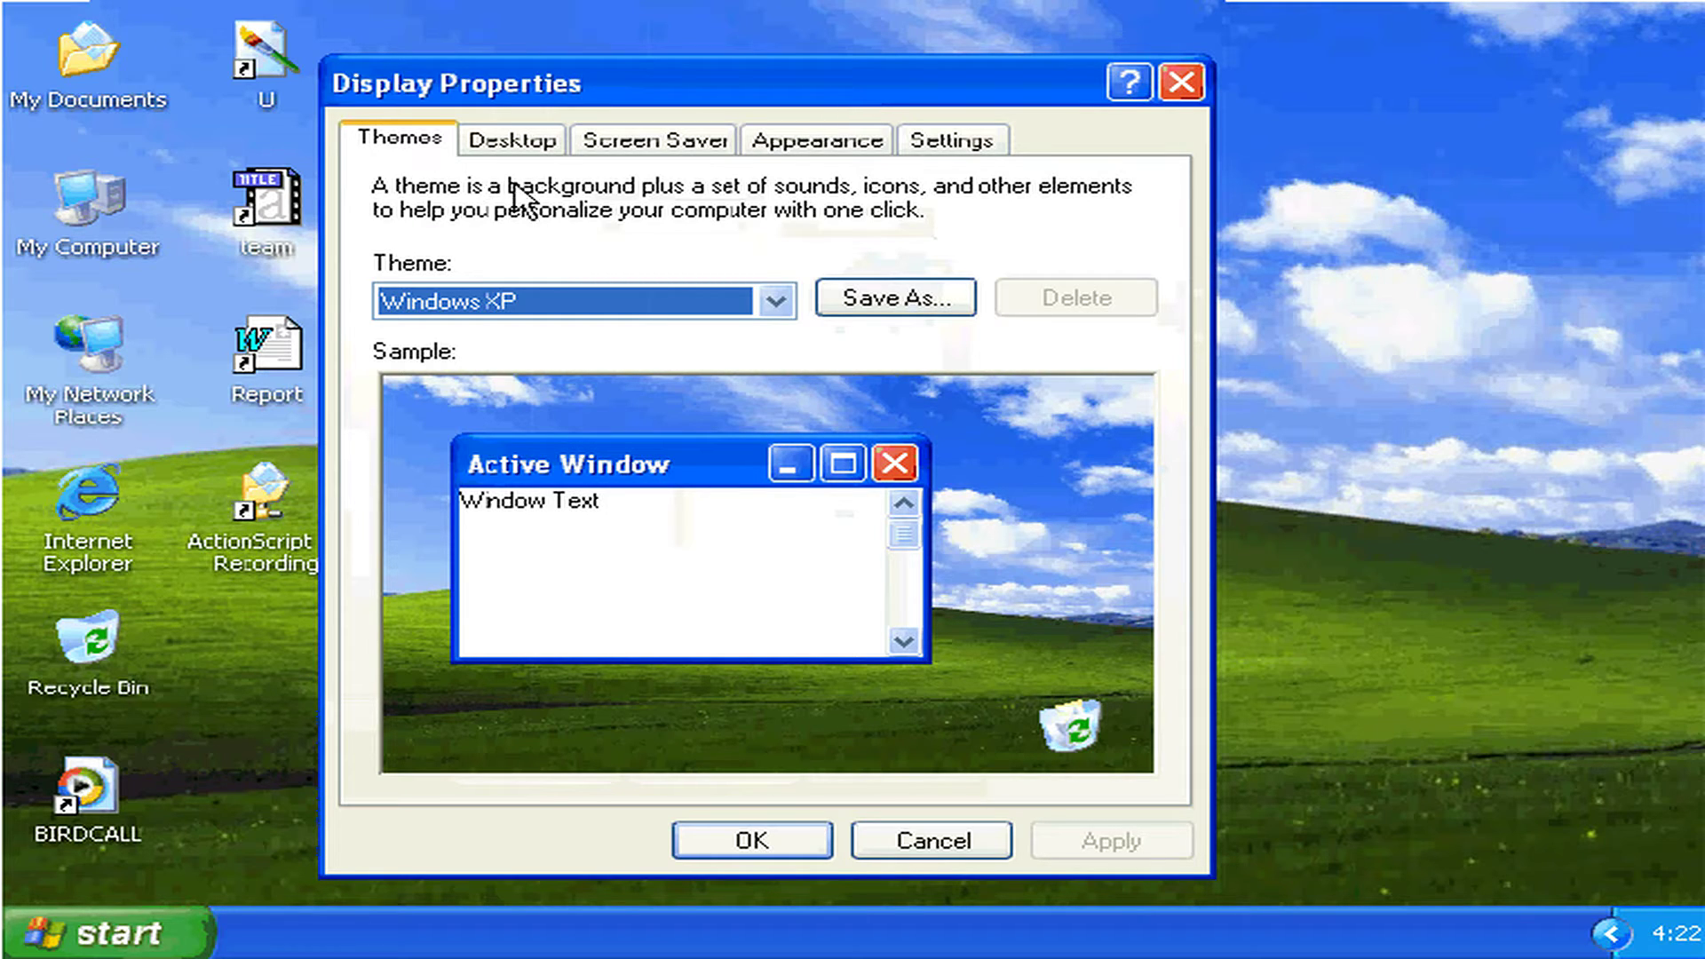
{"action": "left_click", "coordinate": [776, 302]}
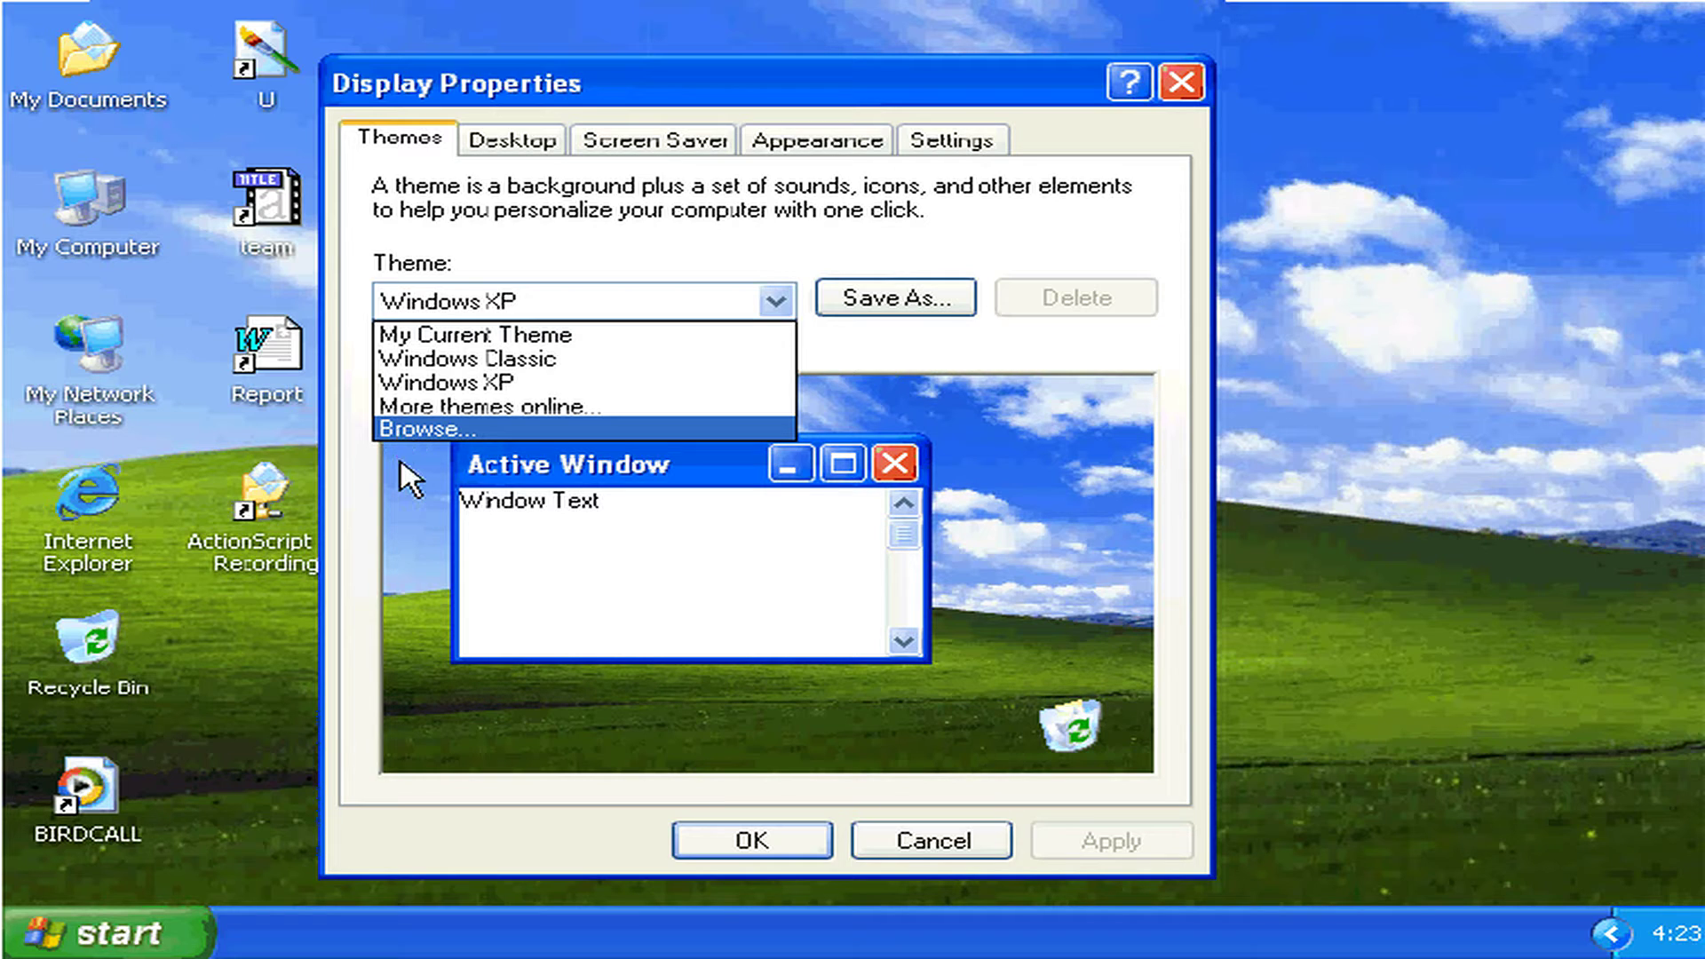
{"action": "left_click", "coordinate": [415, 378]}
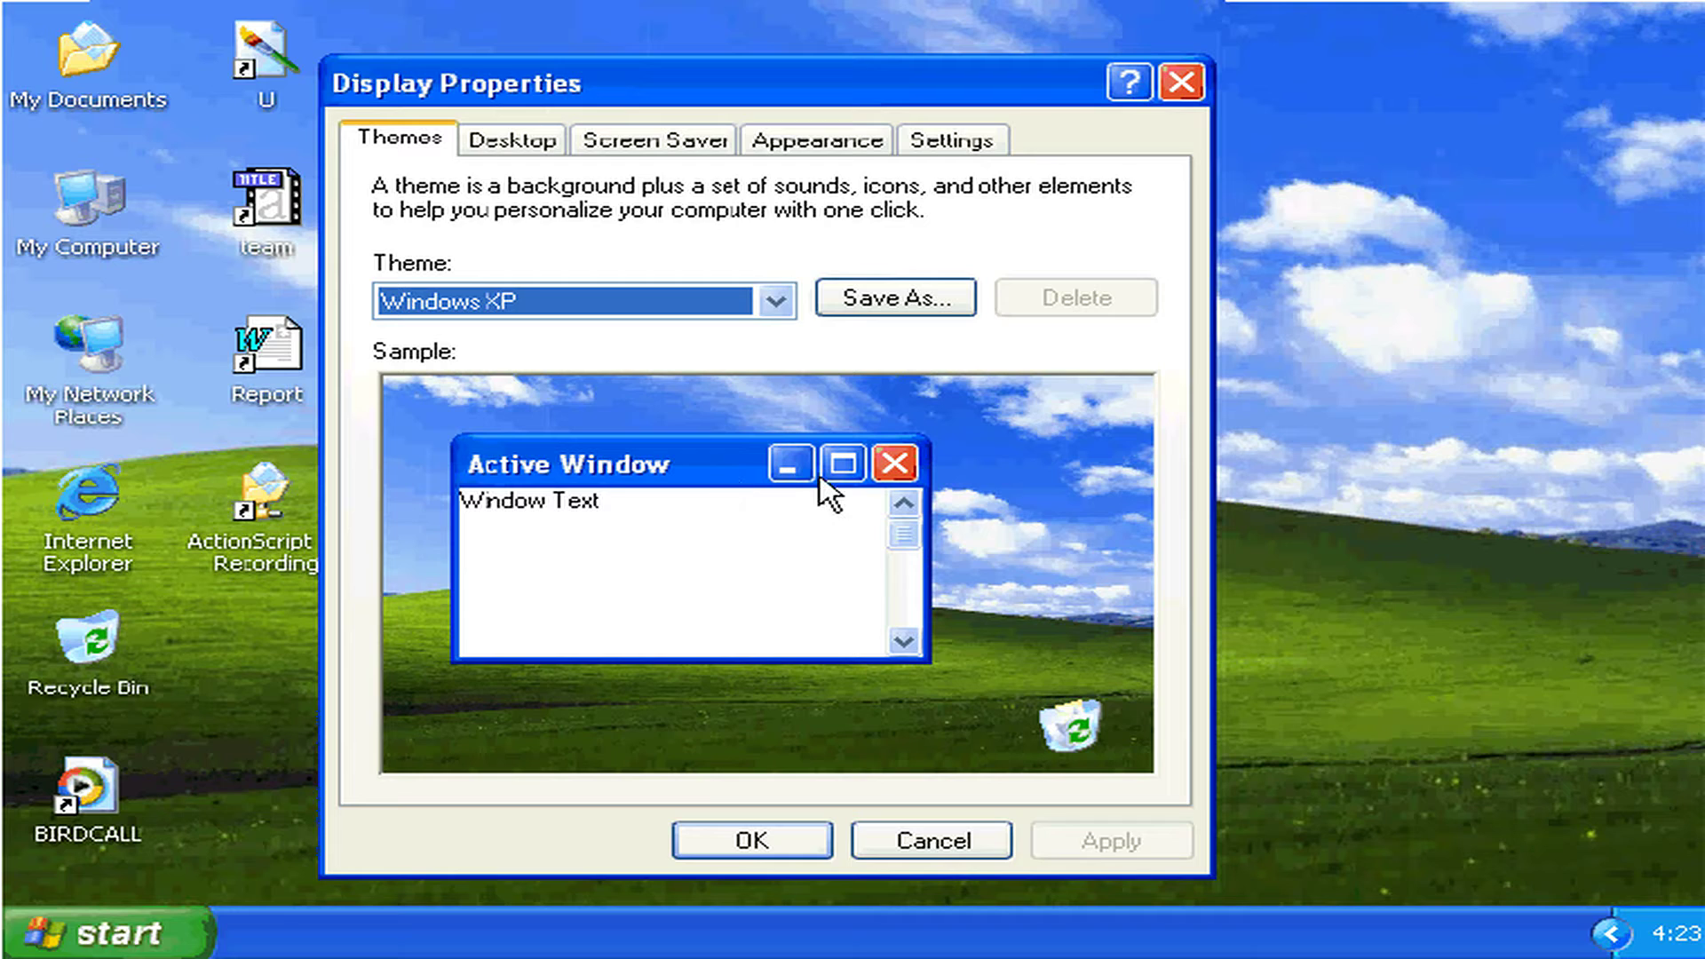
{"action": "left_click", "coordinate": [576, 302]}
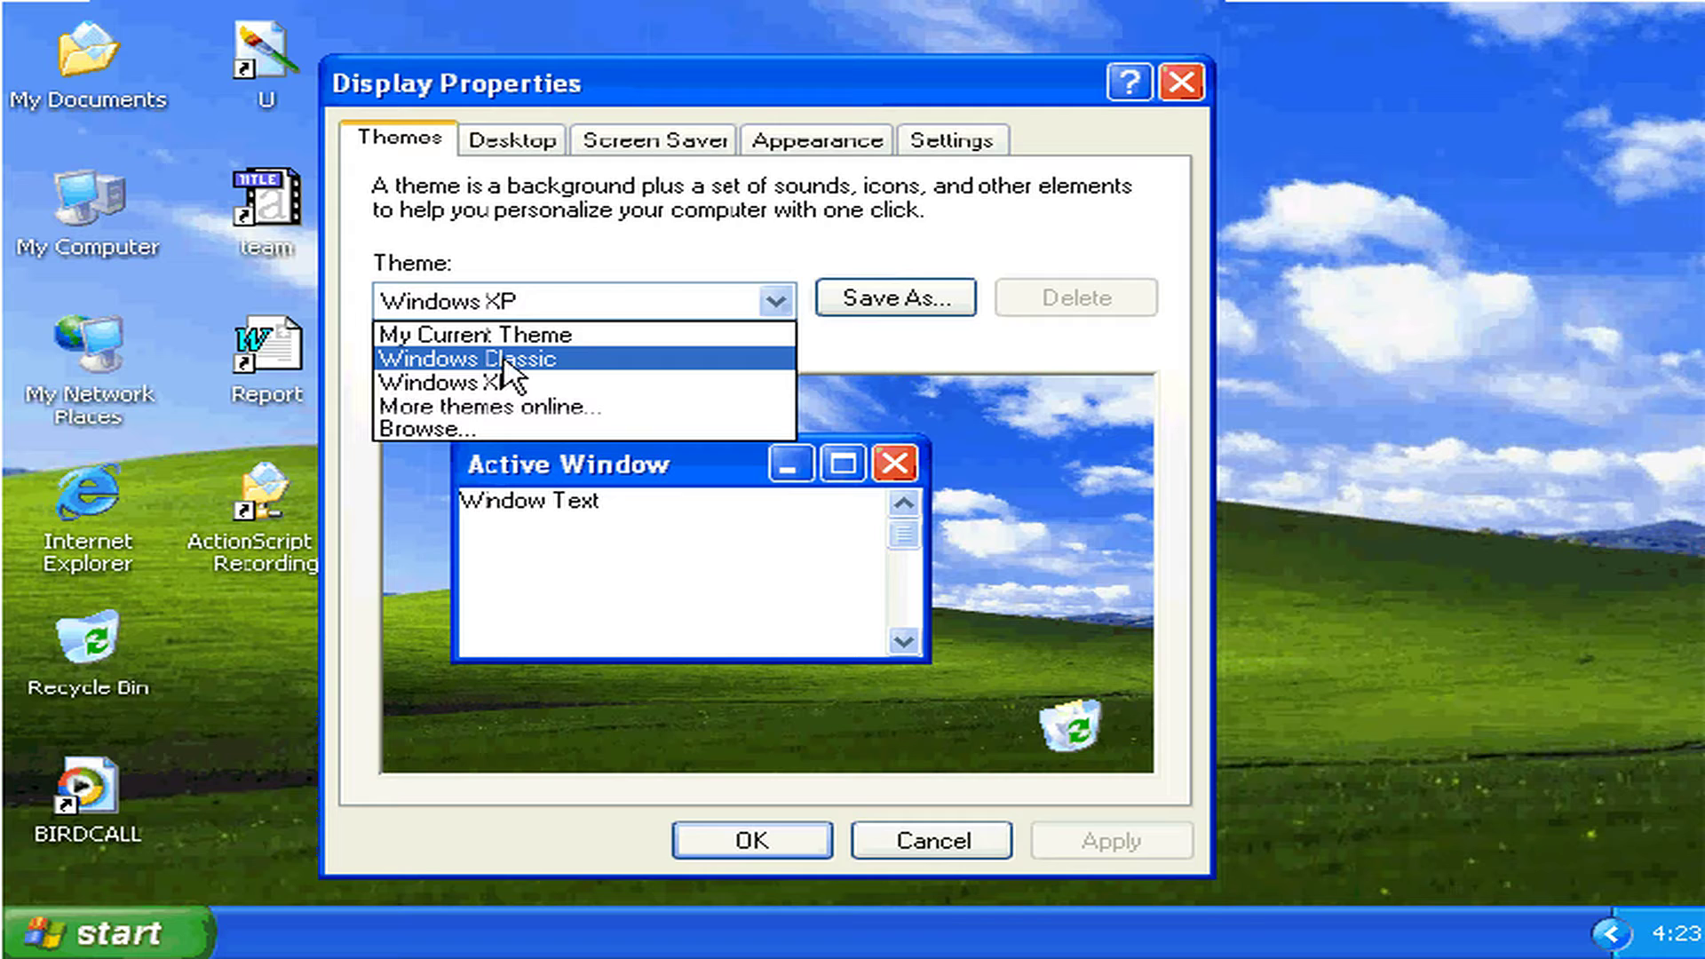
{"action": "left_click", "coordinate": [506, 360]}
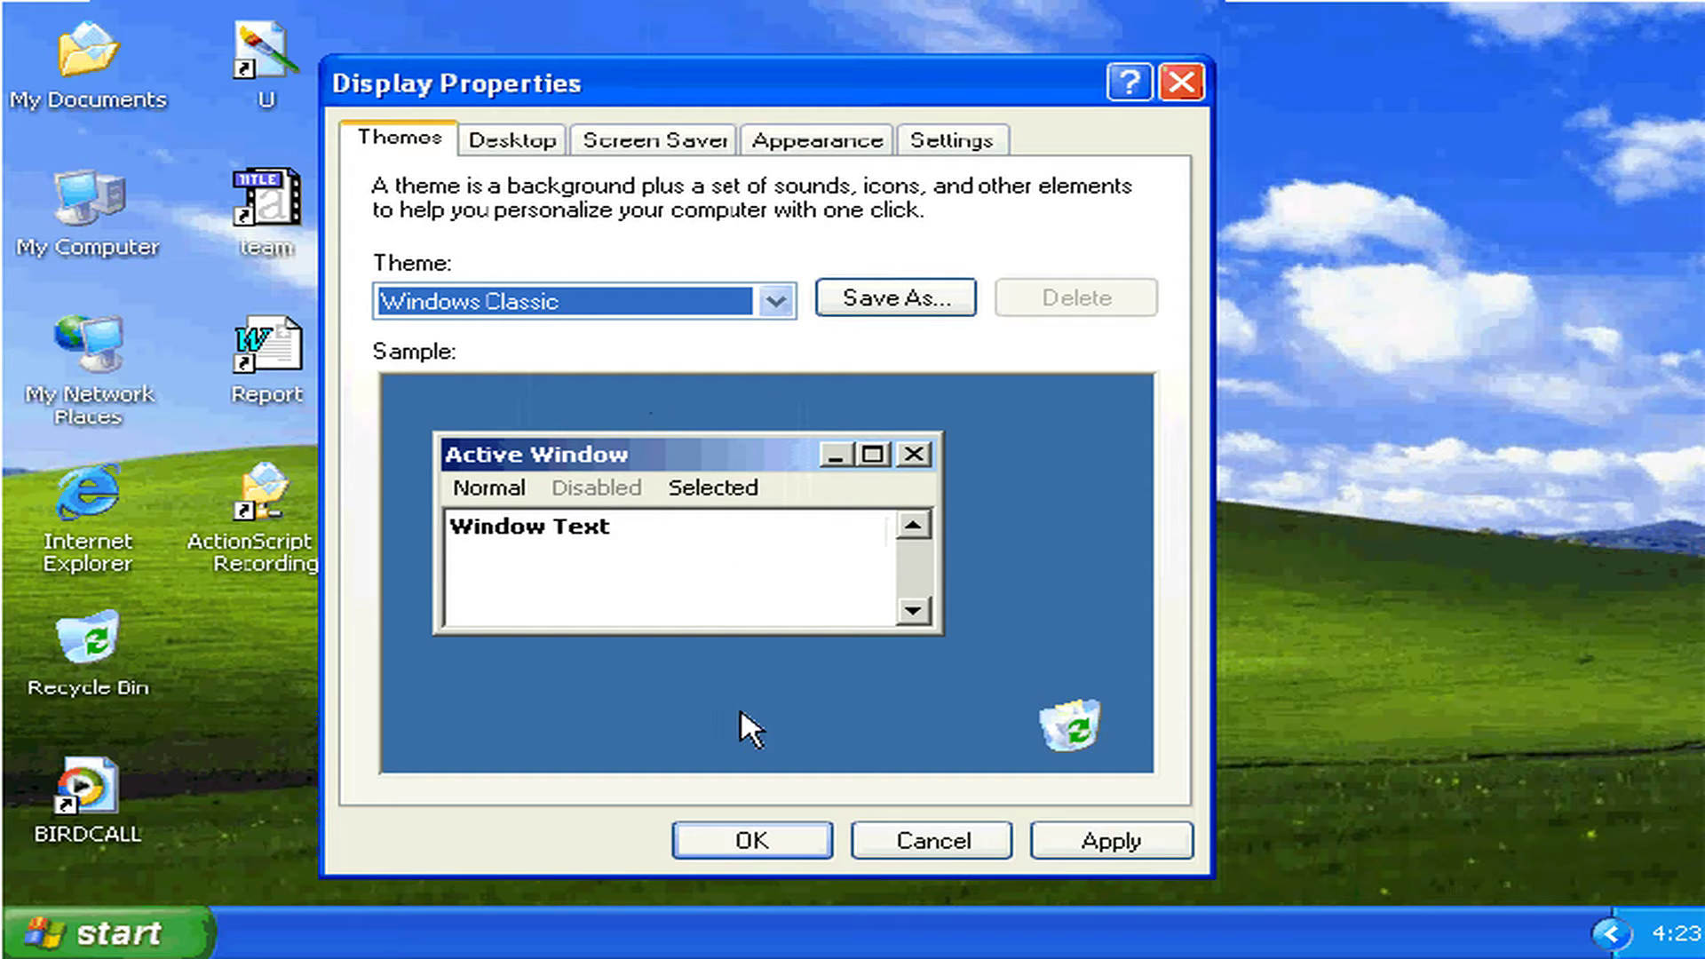
{"action": "left_click", "coordinate": [751, 844]}
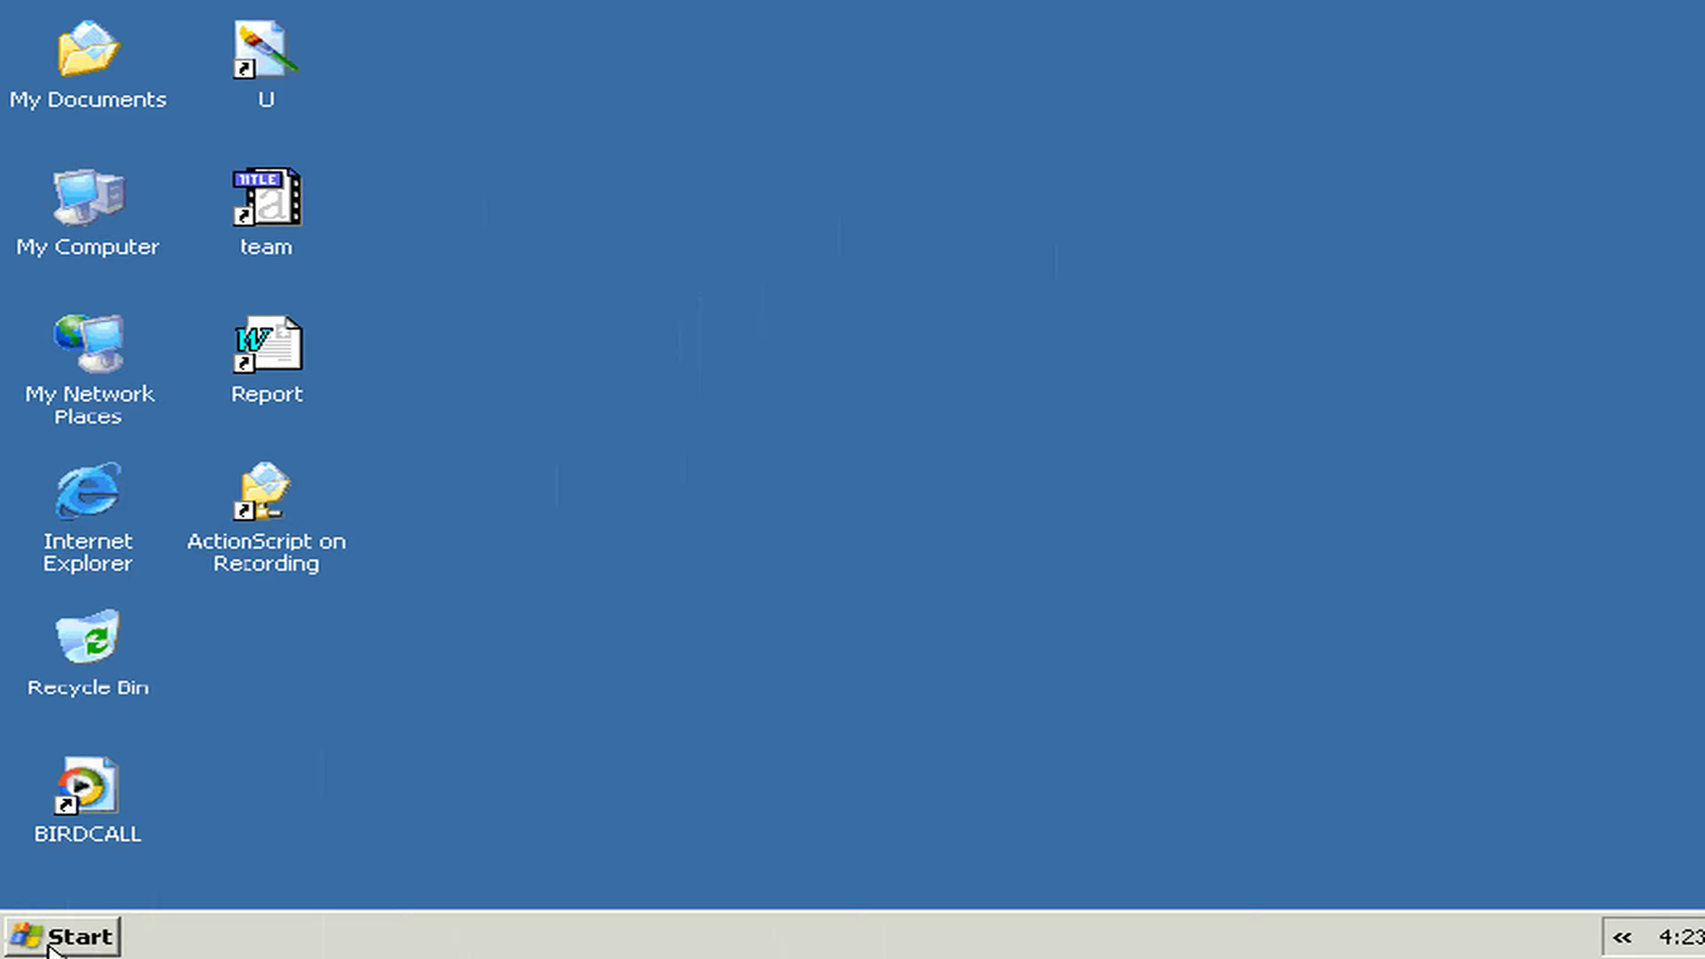
Step: Examine the Start menu and the My Computer window in the classic style, and close the window
{"action": "left_click", "coordinate": [89, 940]}
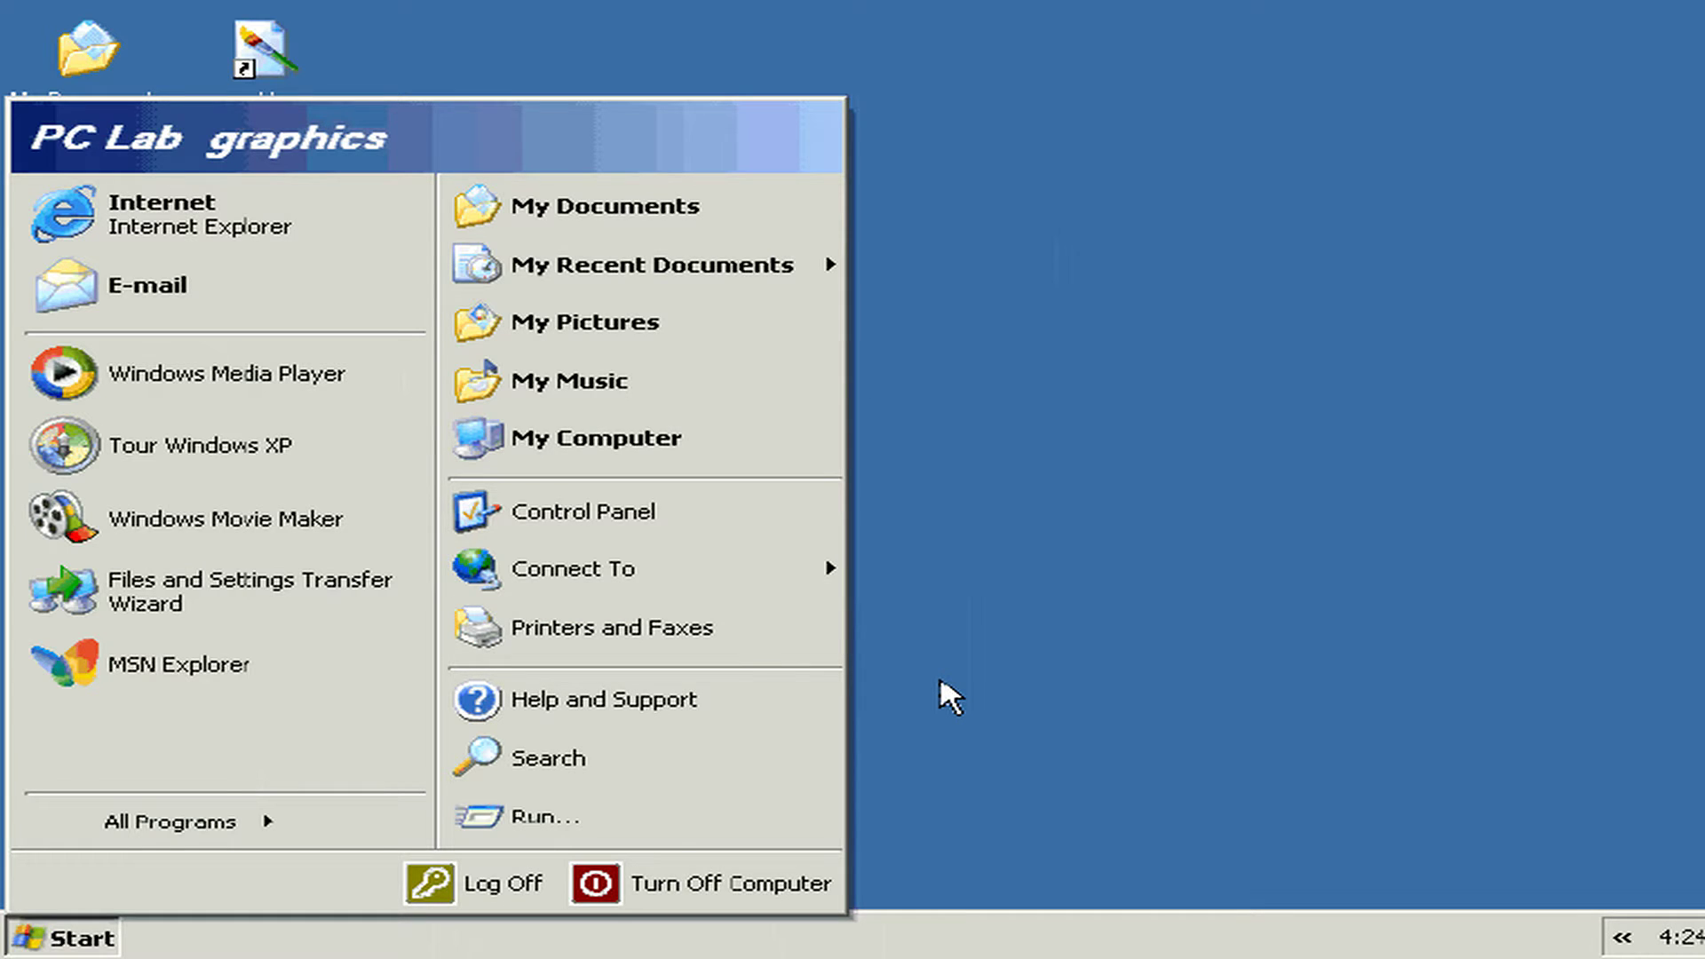
{"action": "left_click", "coordinate": [82, 191]}
{"action": "double_click", "coordinate": [81, 190]}
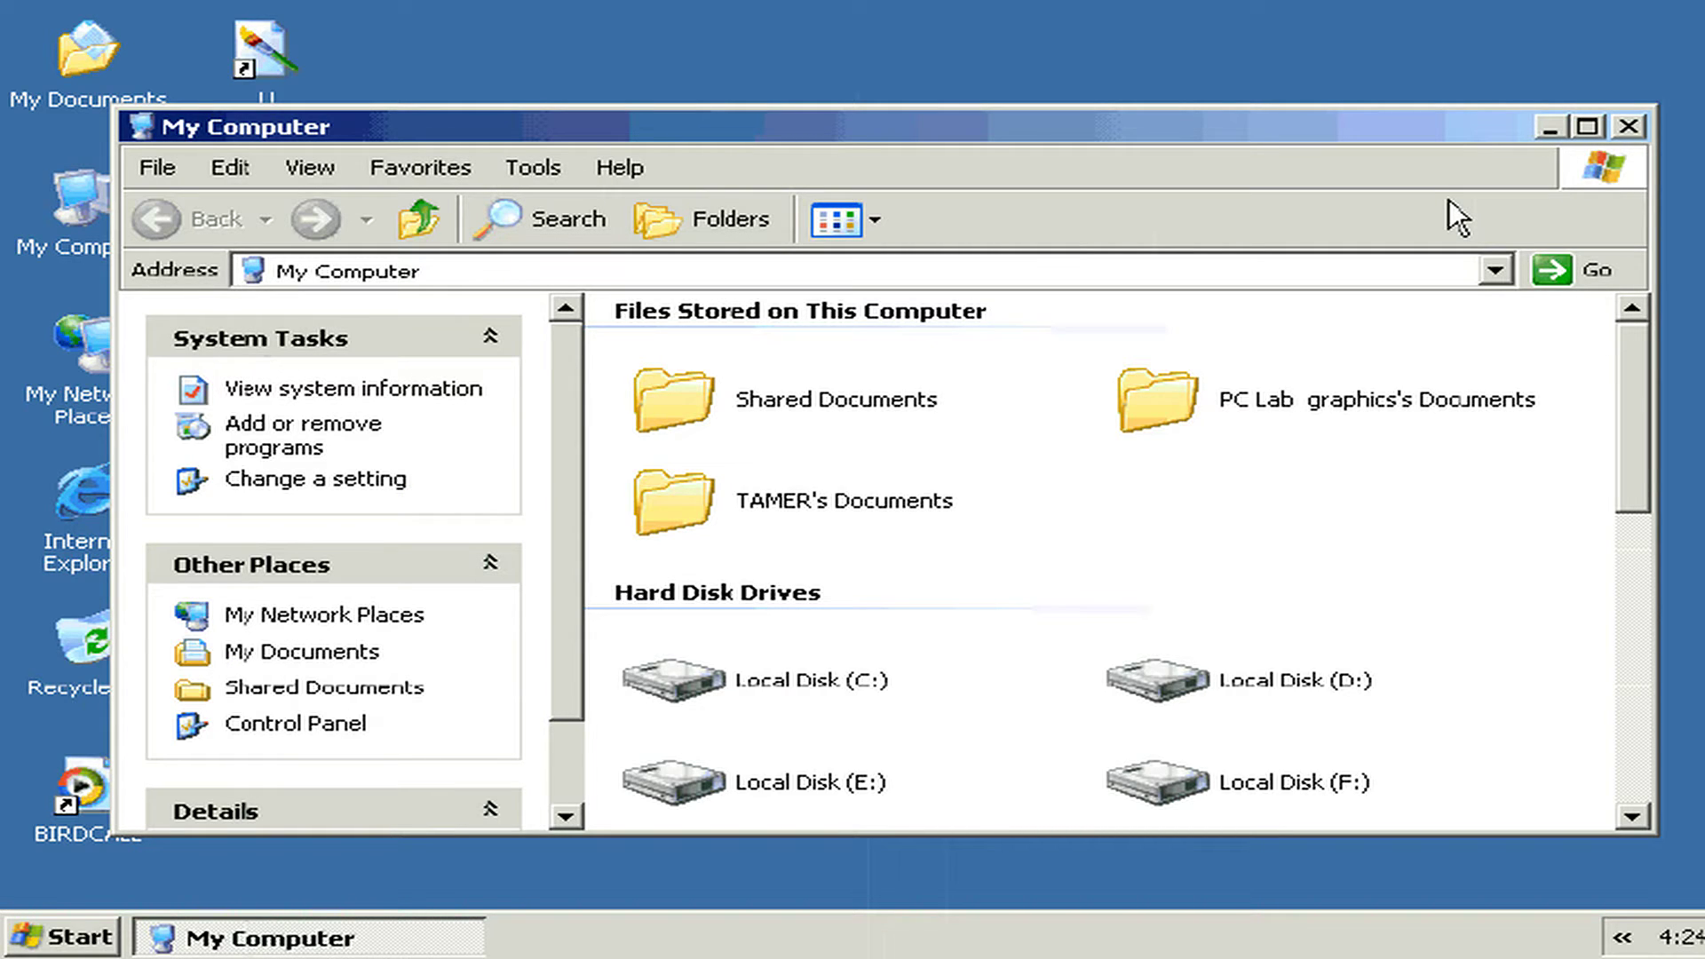
{"action": "left_click", "coordinate": [1628, 126]}
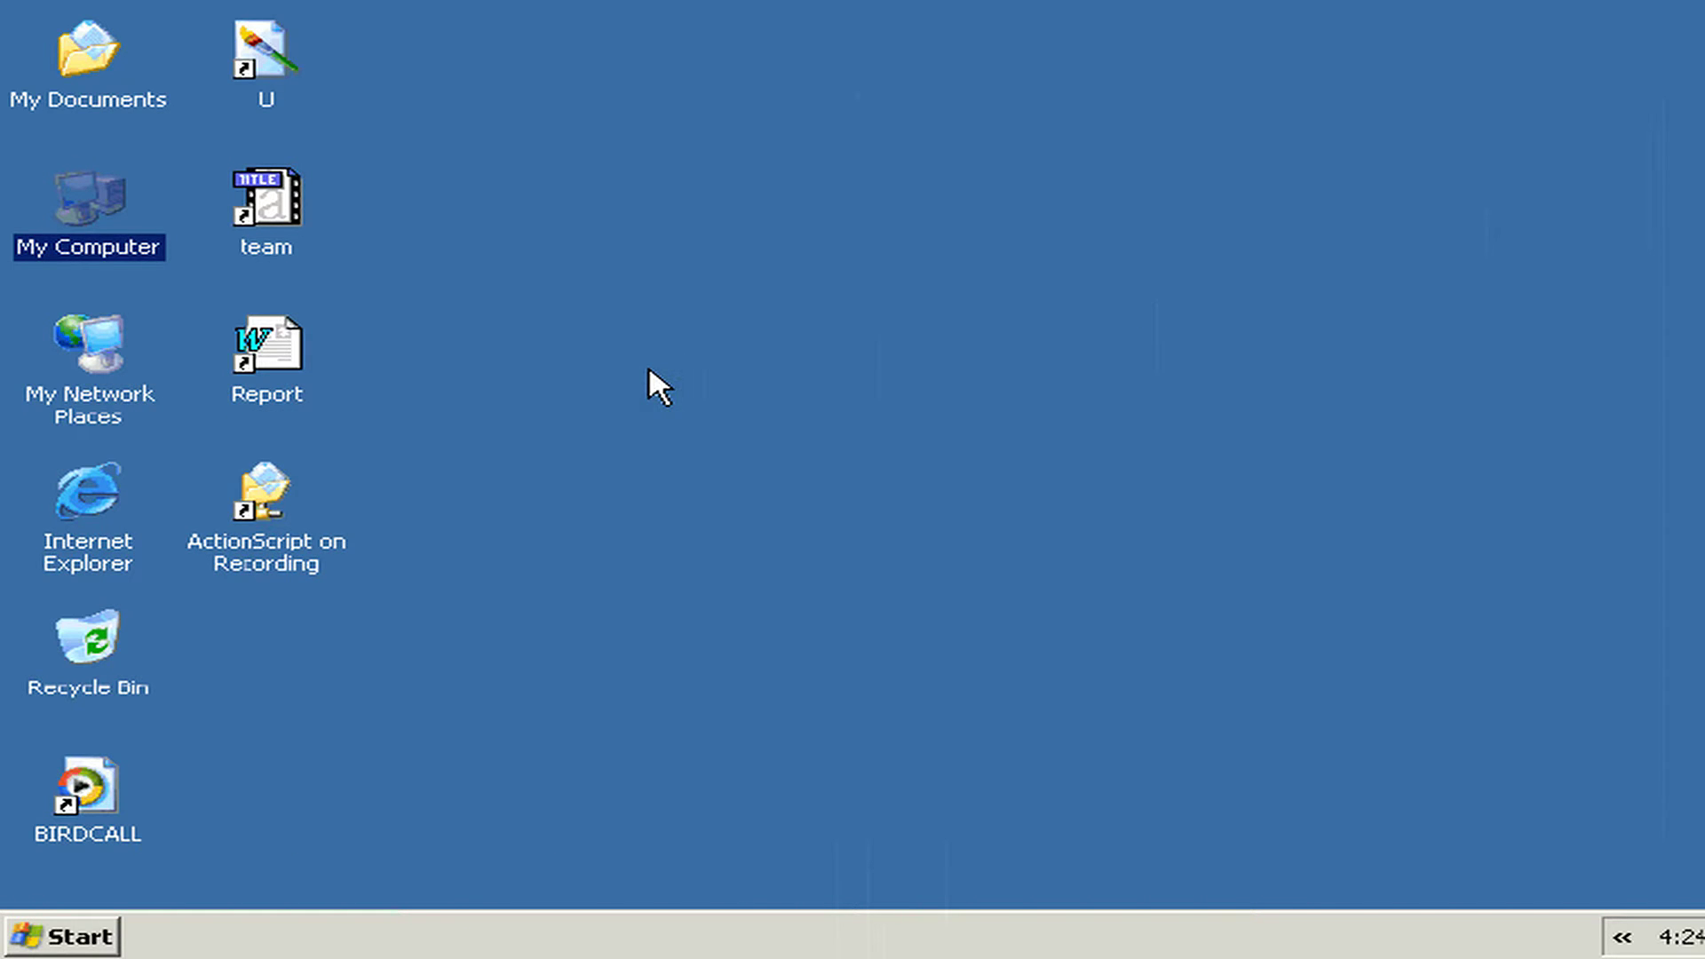
Step: Open the desktop's display properties again and choose blue as the desktop background color
{"action": "right_click", "coordinate": [539, 443]}
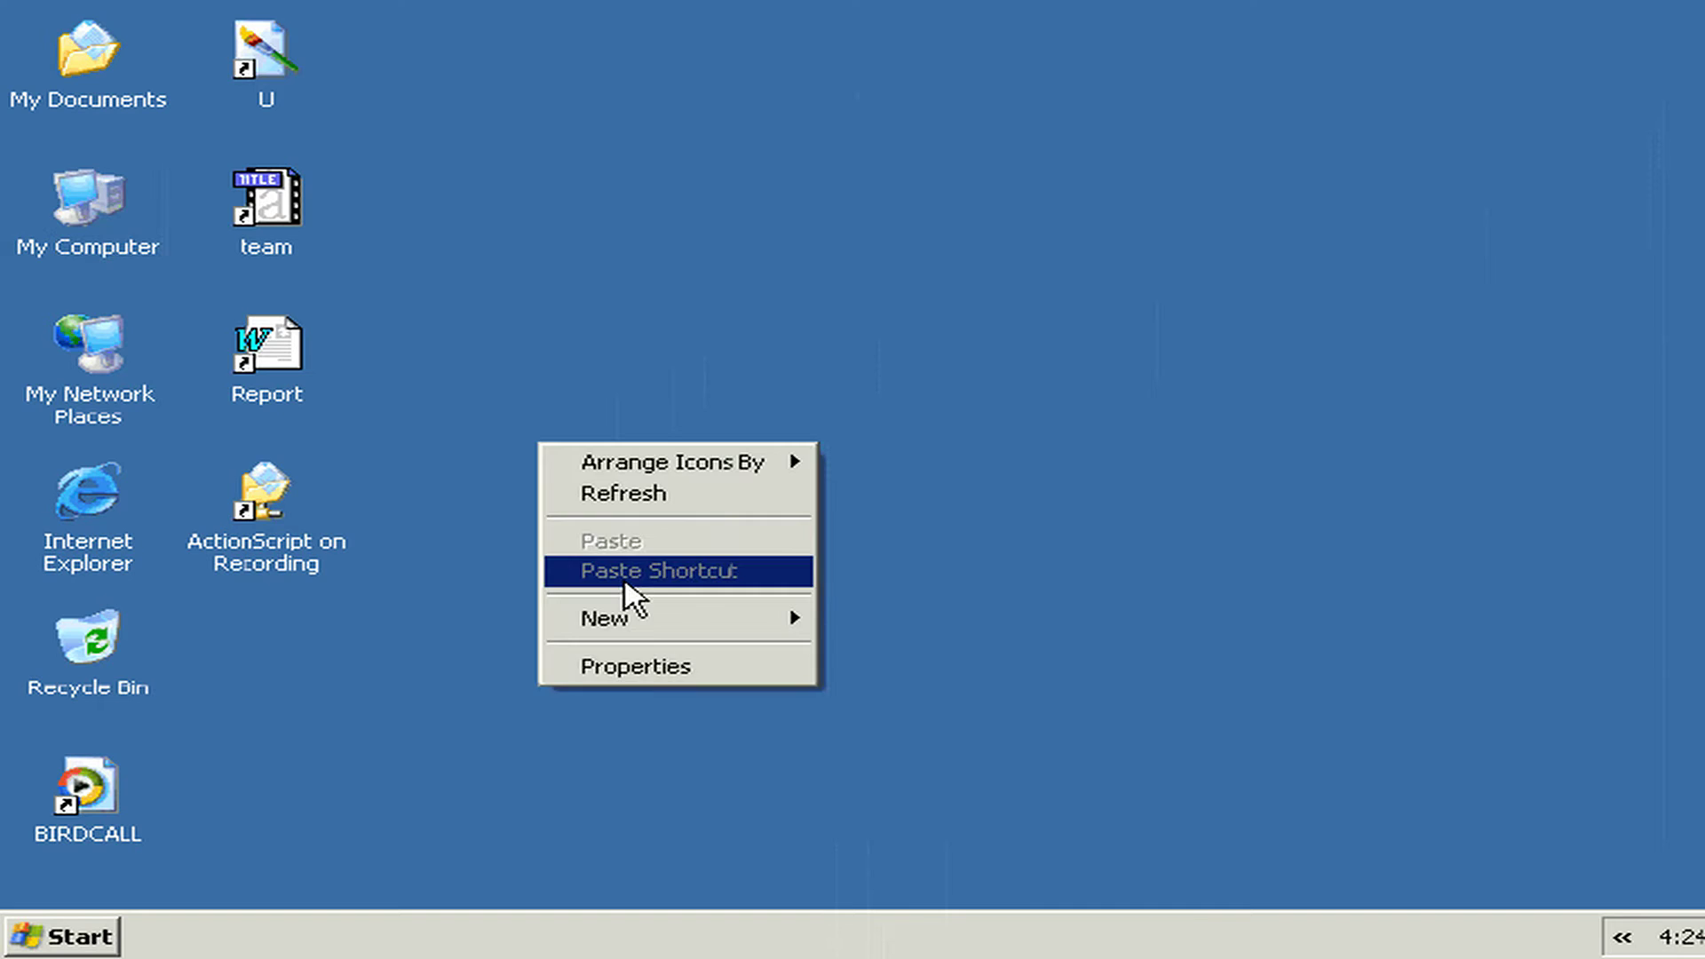
{"action": "left_click", "coordinate": [637, 671]}
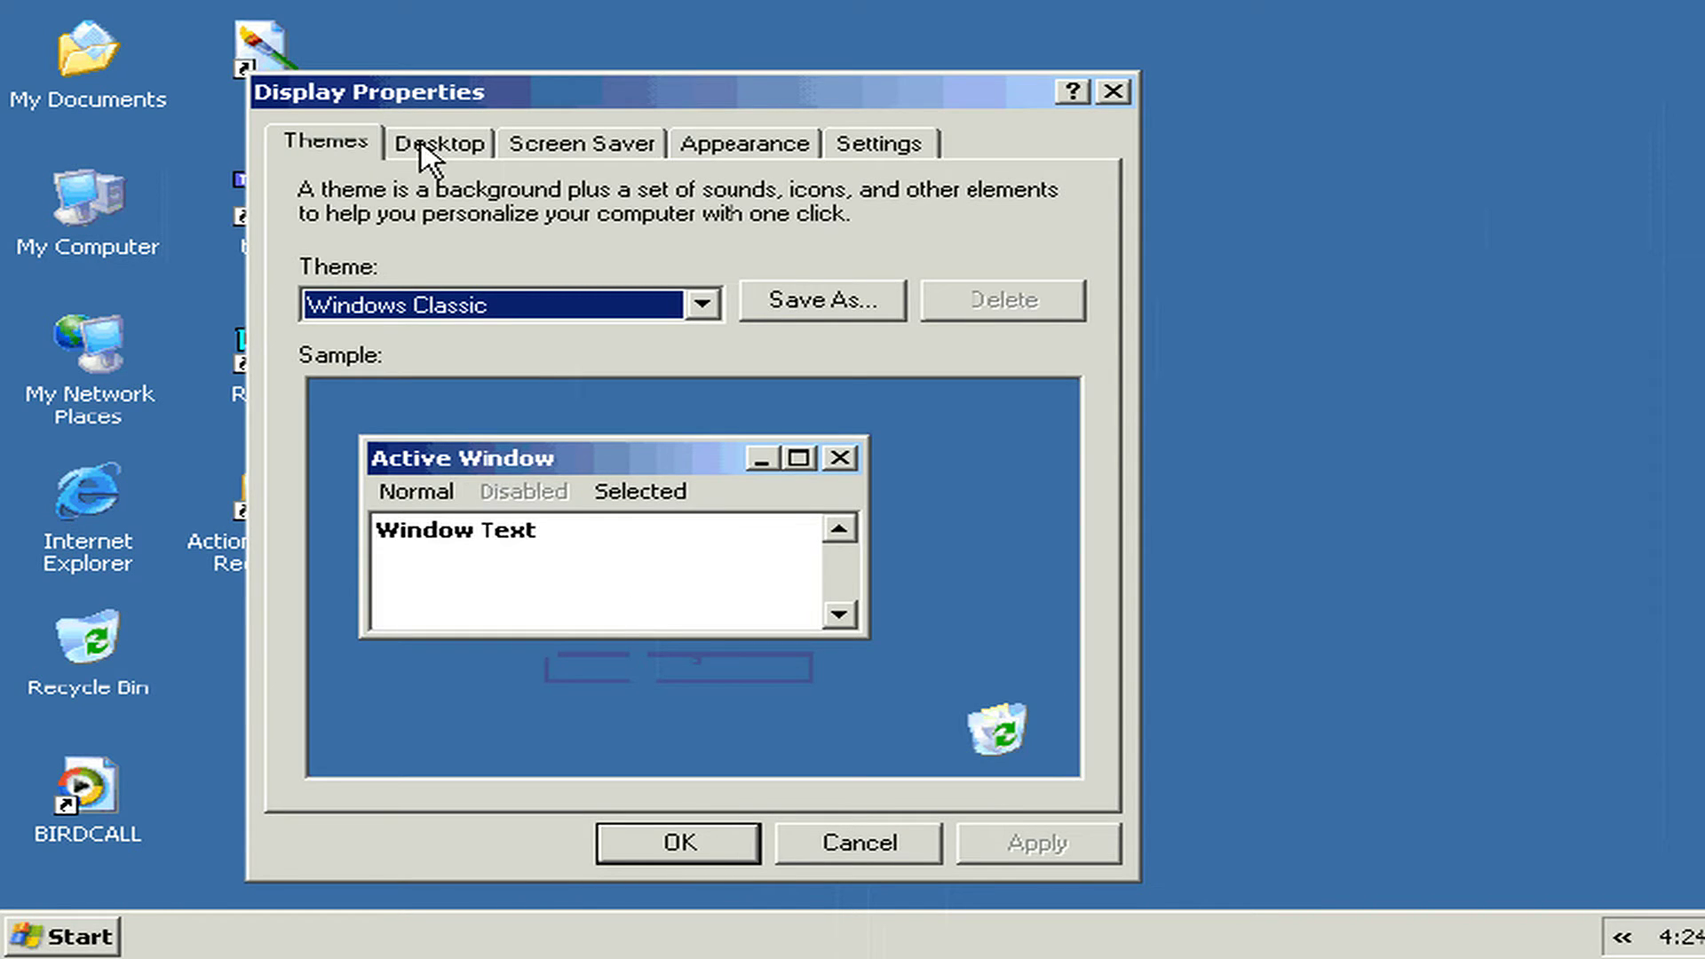
{"action": "left_click", "coordinate": [430, 158]}
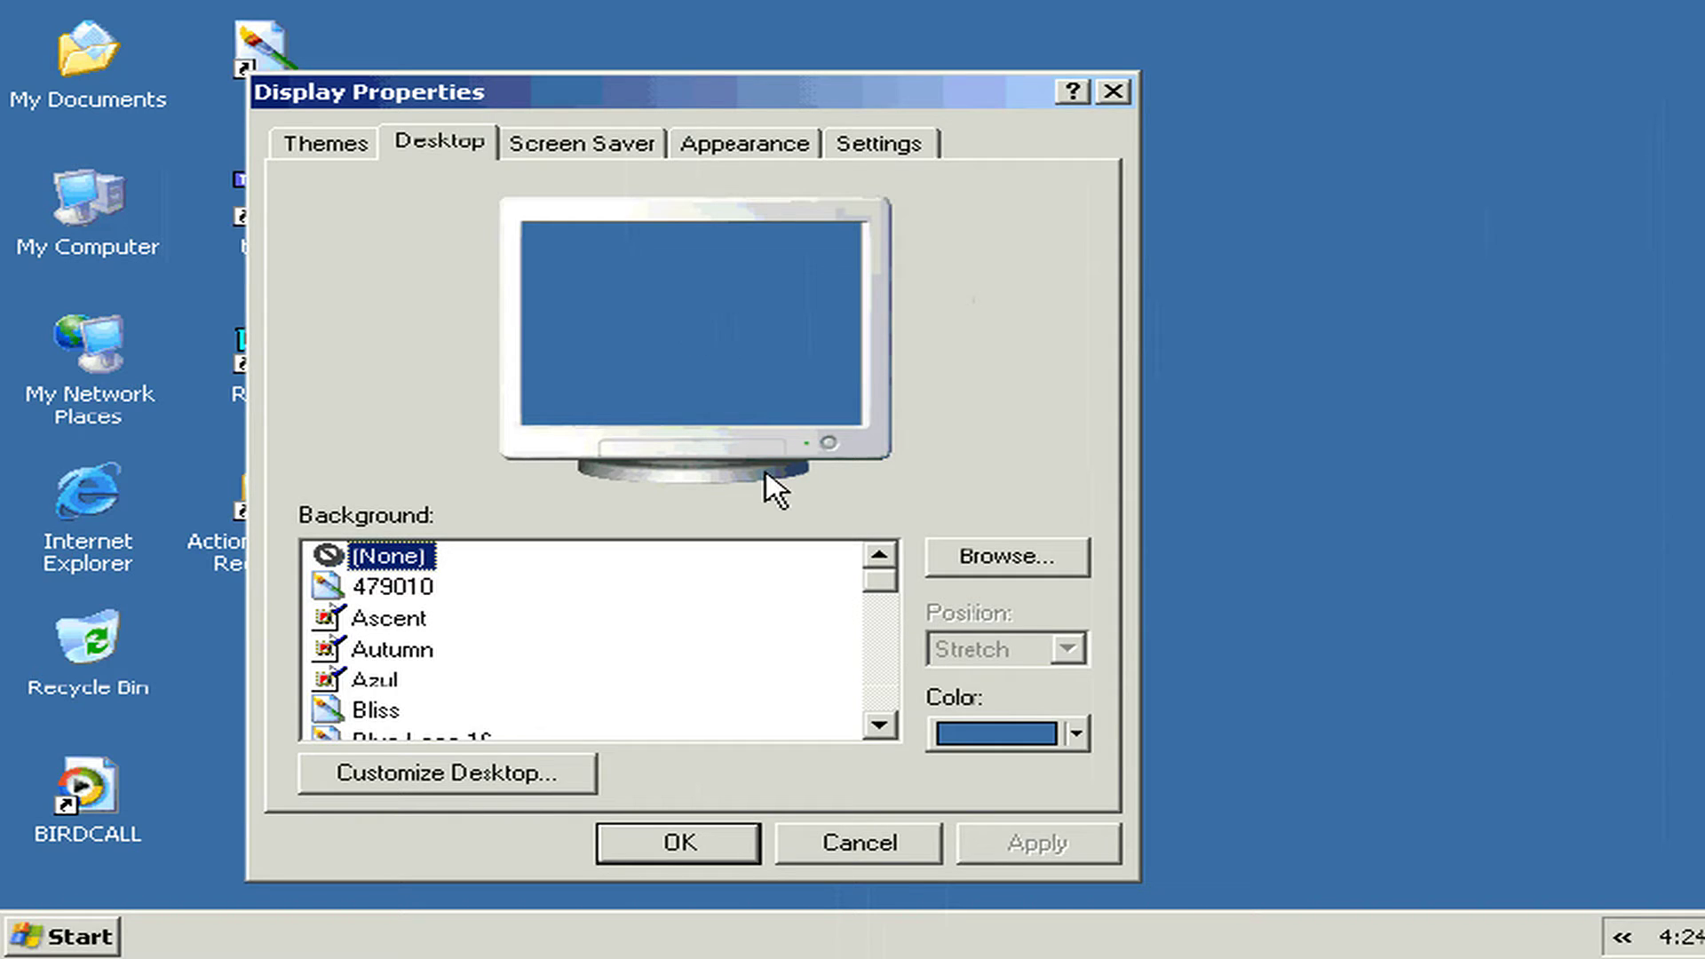
{"action": "left_click", "coordinate": [987, 747]}
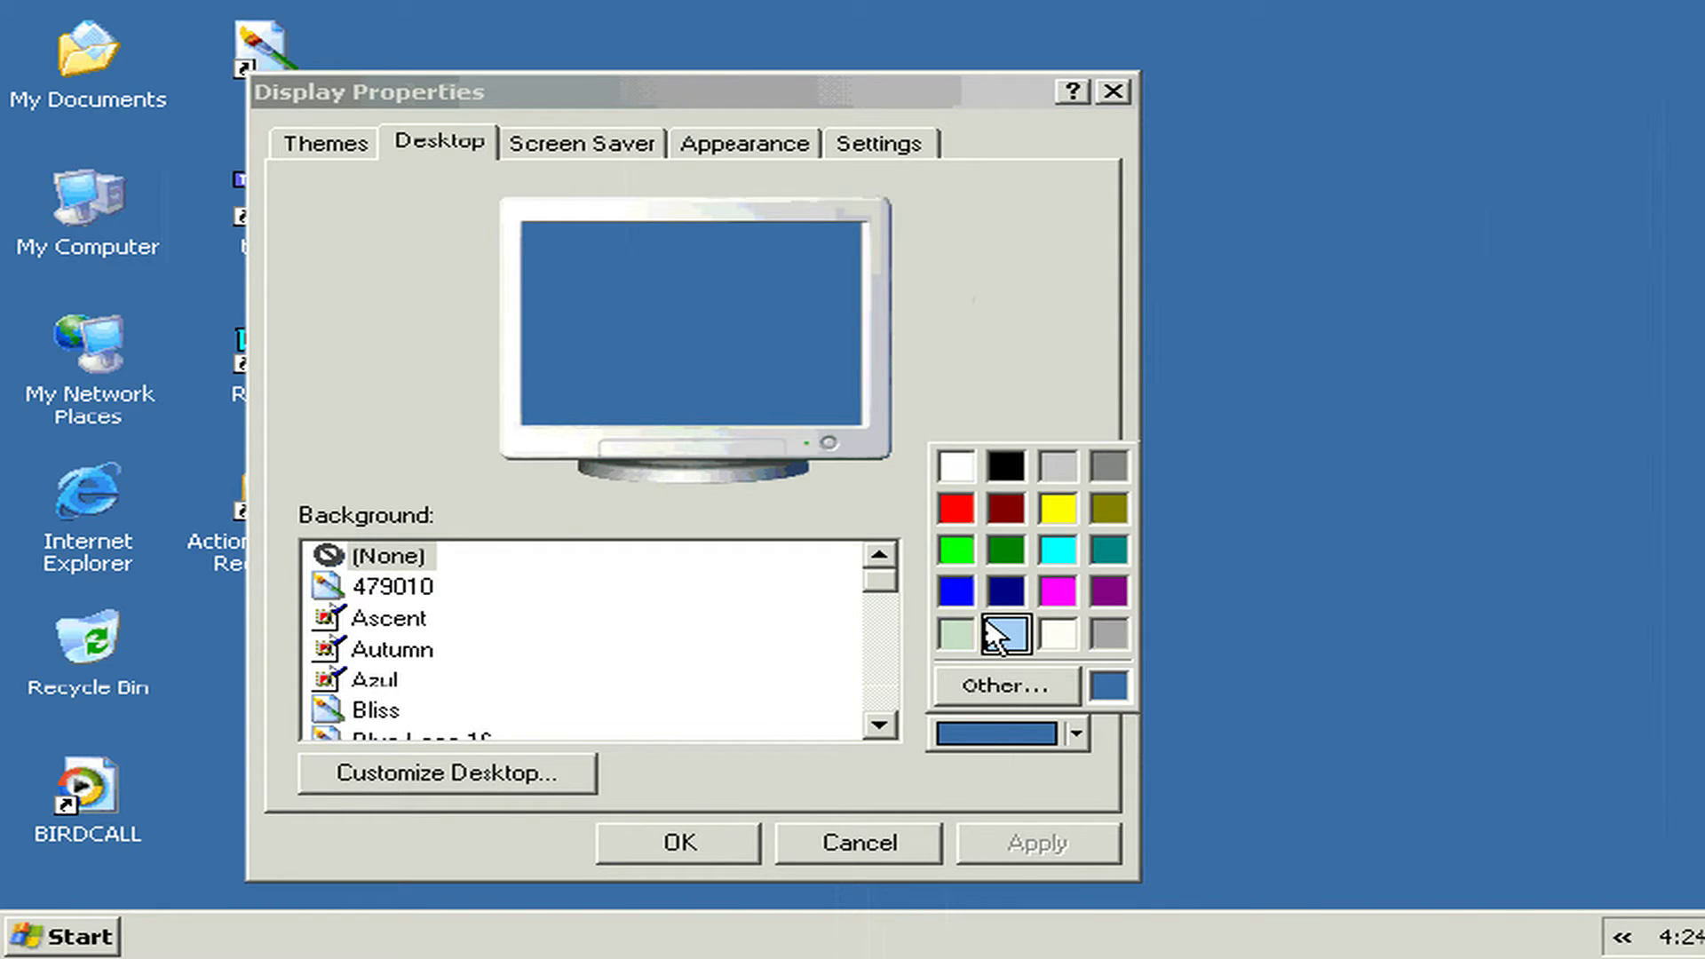
{"action": "left_click", "coordinate": [956, 590]}
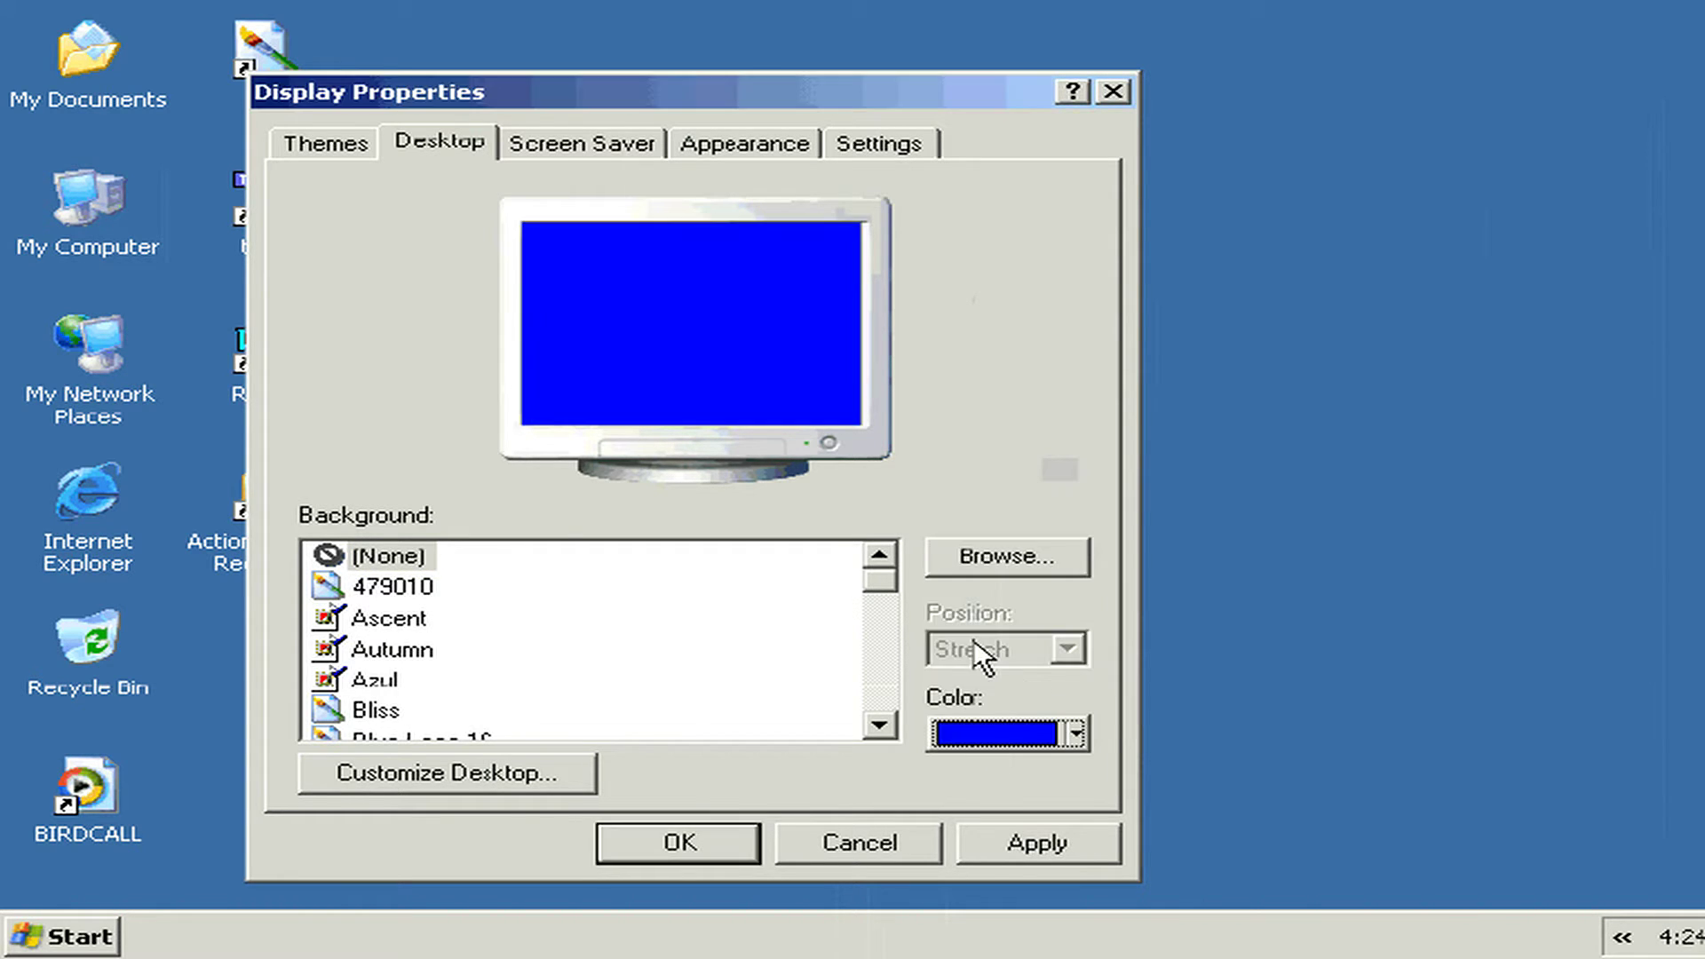
Step: Define a custom pale yellow background color with red 208, green 210 and blue 123, and apply it to the desktop
{"action": "left_click", "coordinate": [1000, 733]}
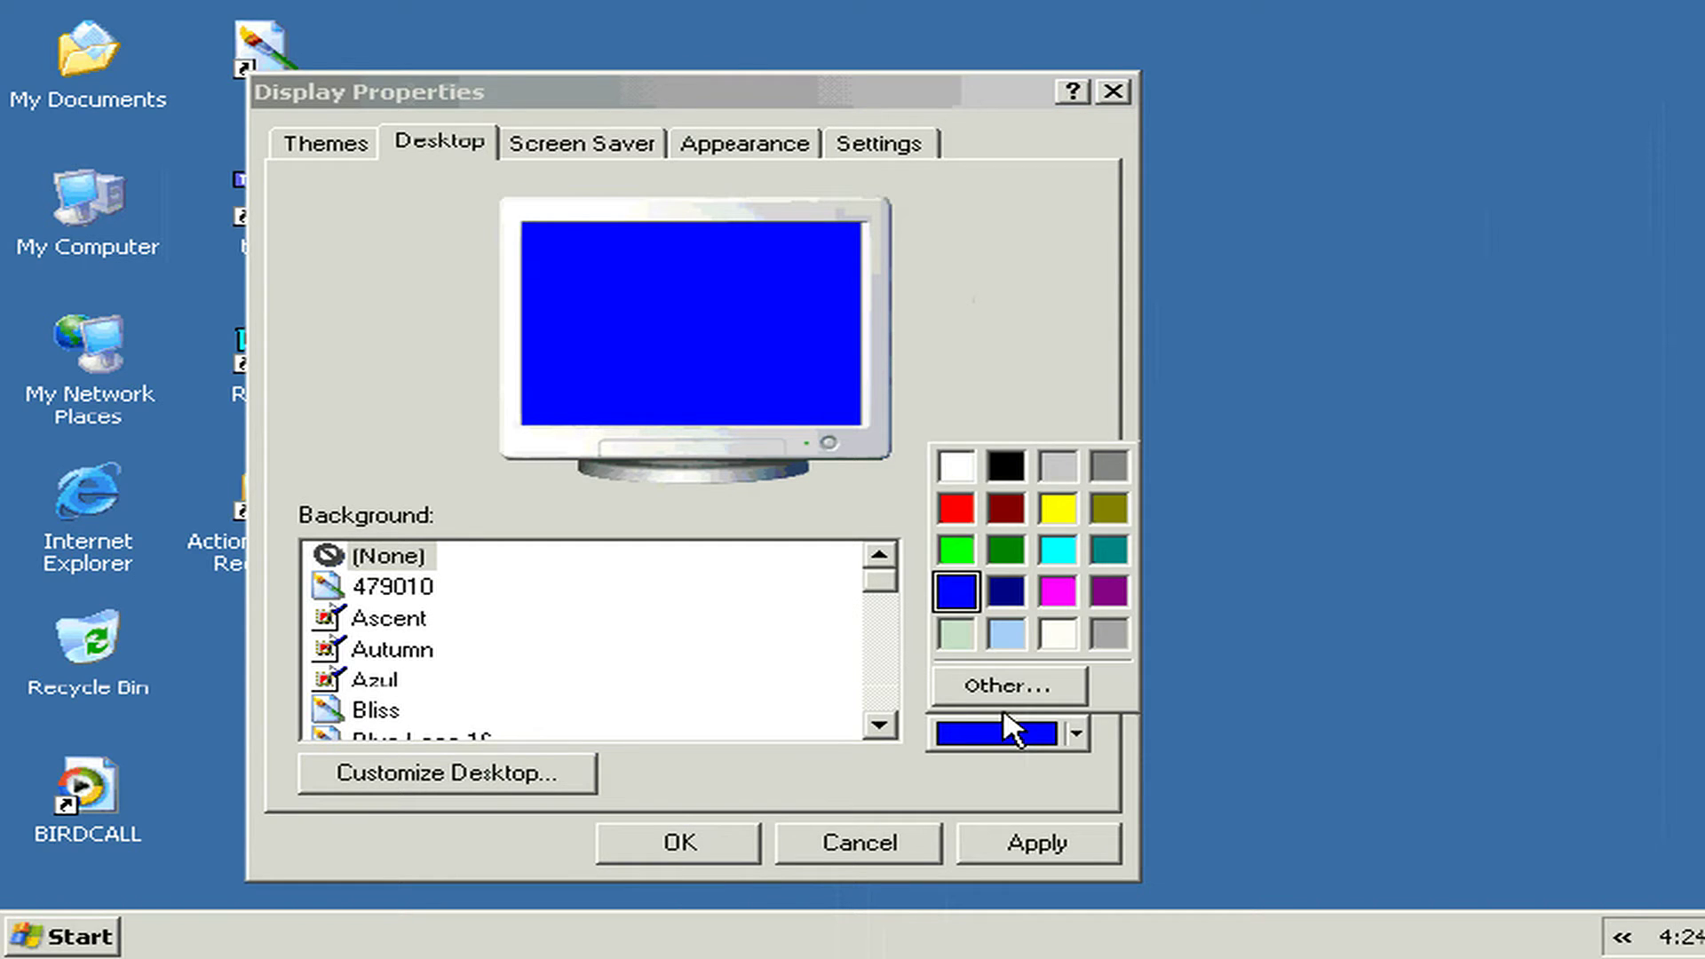
{"action": "left_click", "coordinate": [1005, 687]}
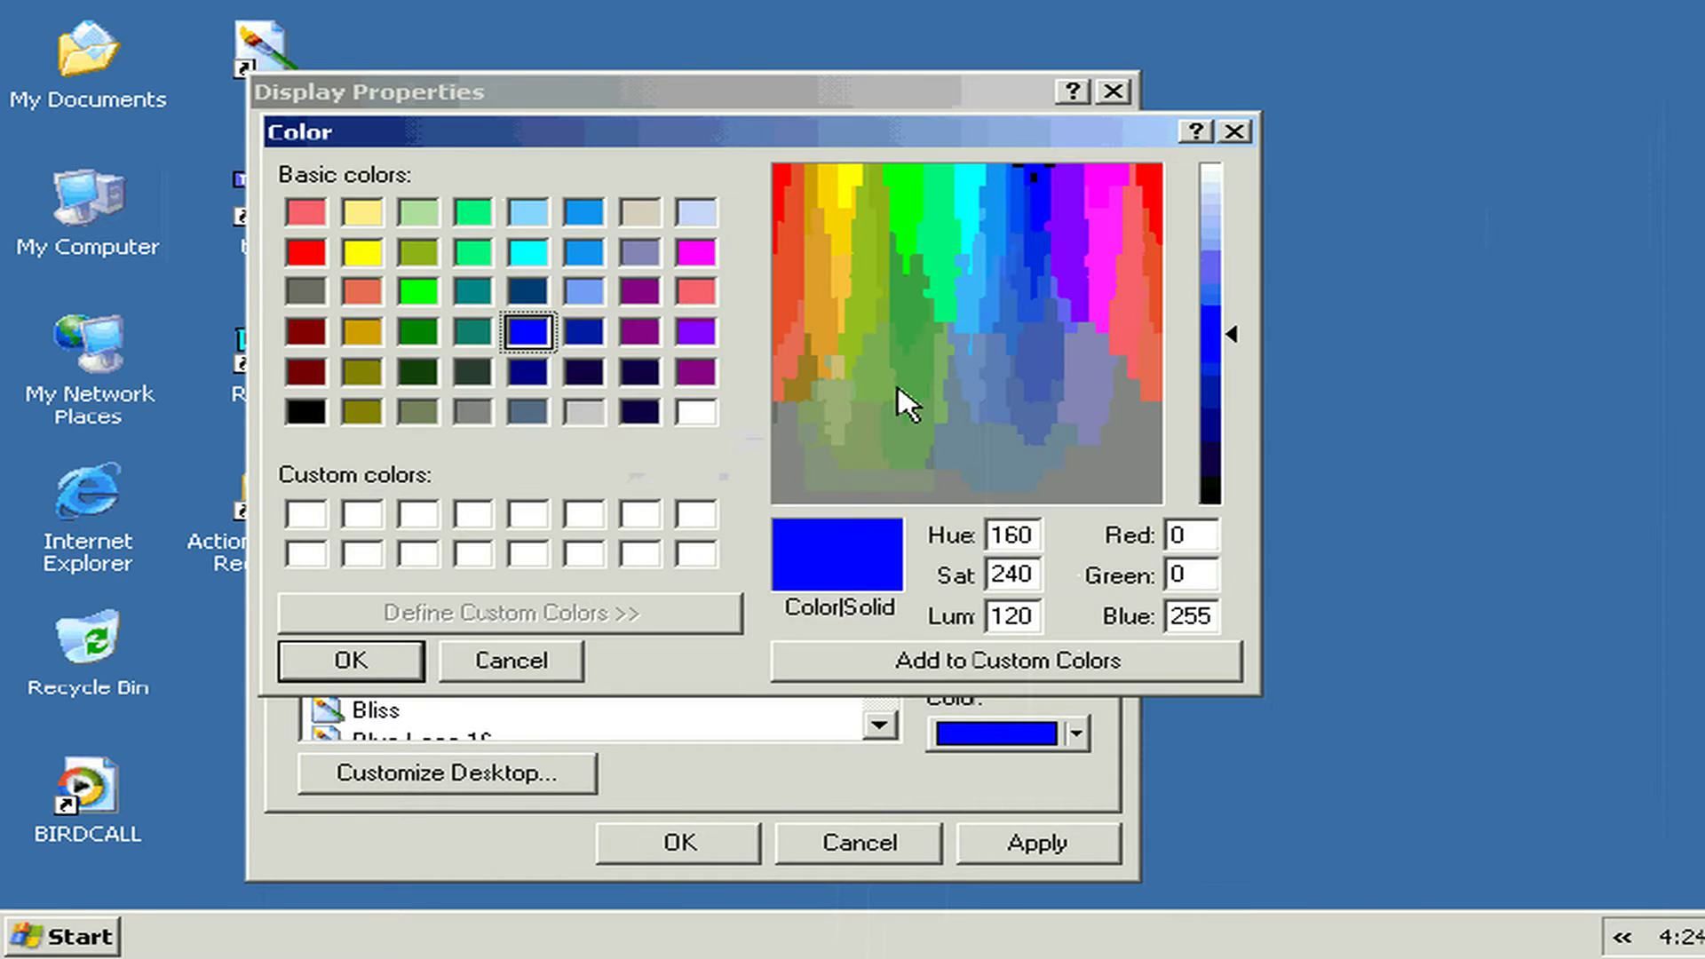
{"action": "left_click", "coordinate": [866, 358]}
{"action": "left_click_drag", "start_coordinate": [1237, 343], "coordinate": [1237, 292]}
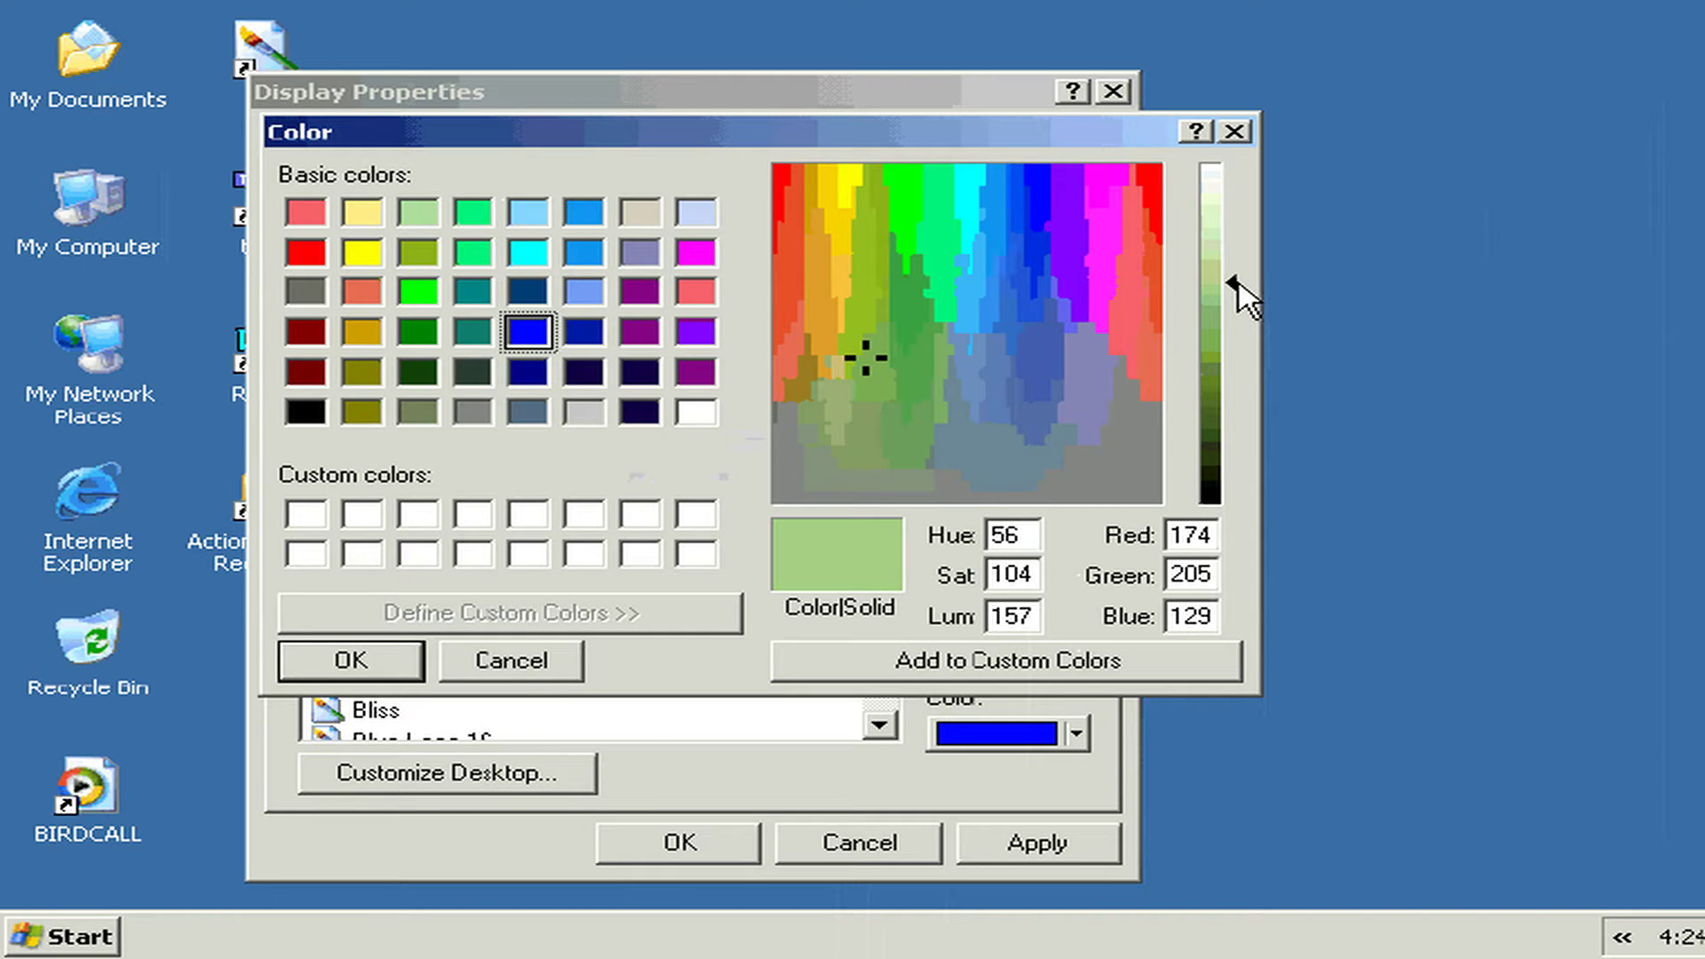
{"action": "left_click", "coordinate": [841, 337]}
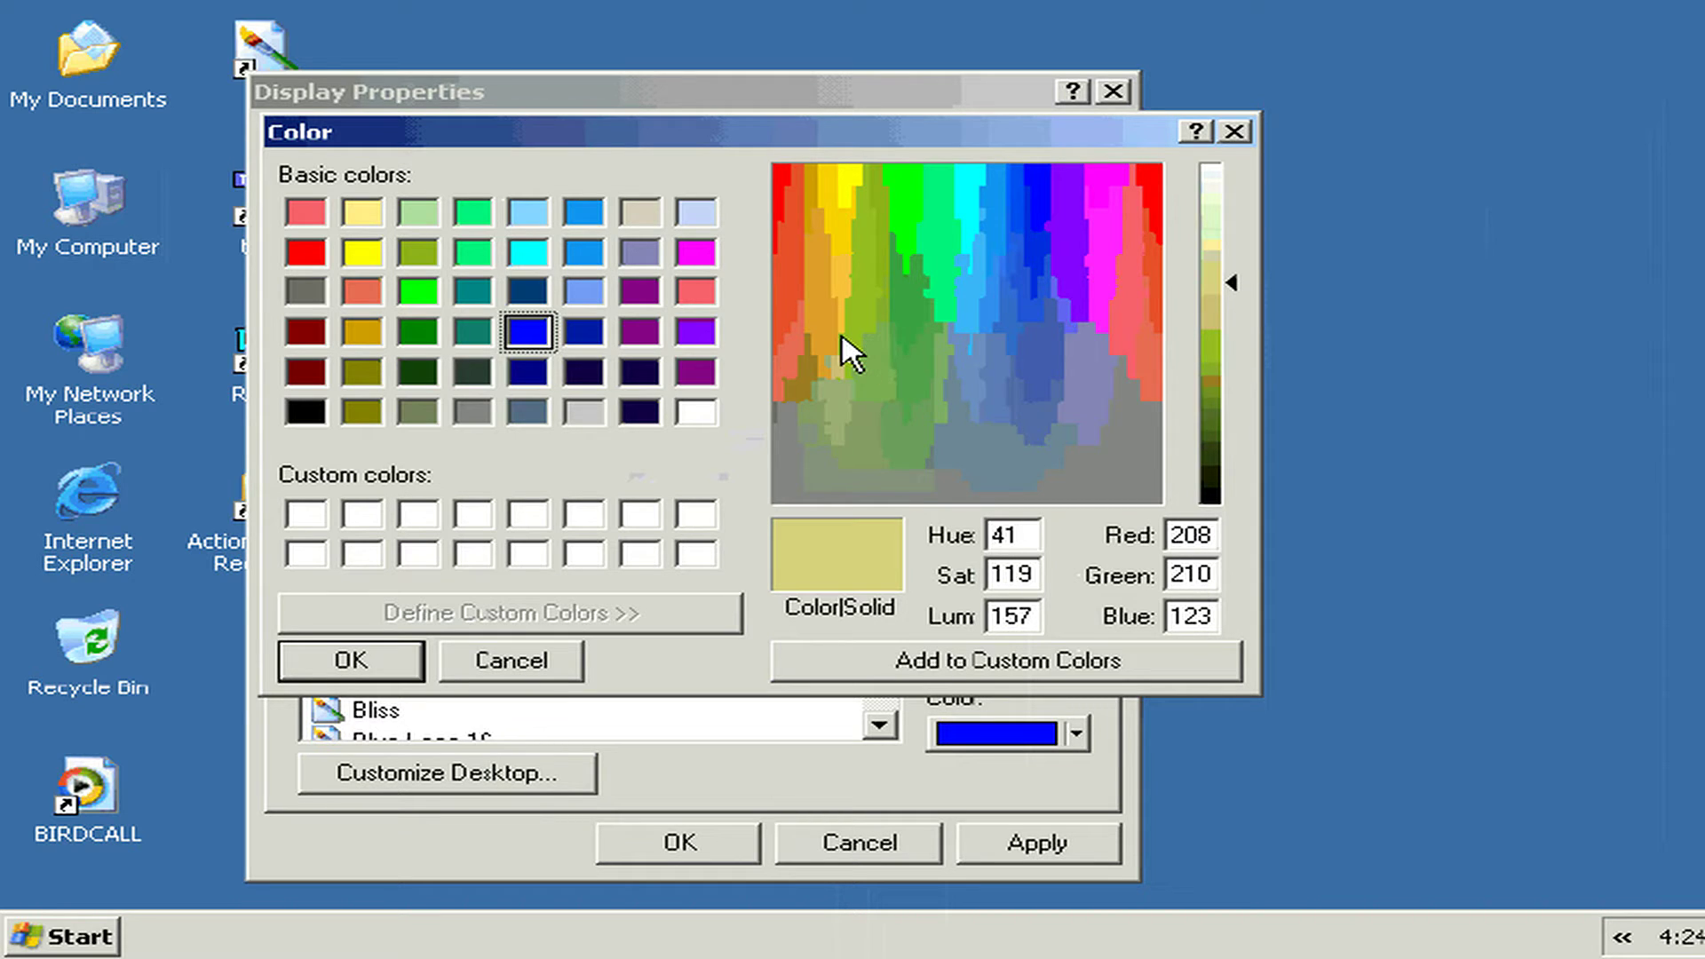
{"action": "left_click", "coordinate": [351, 662]}
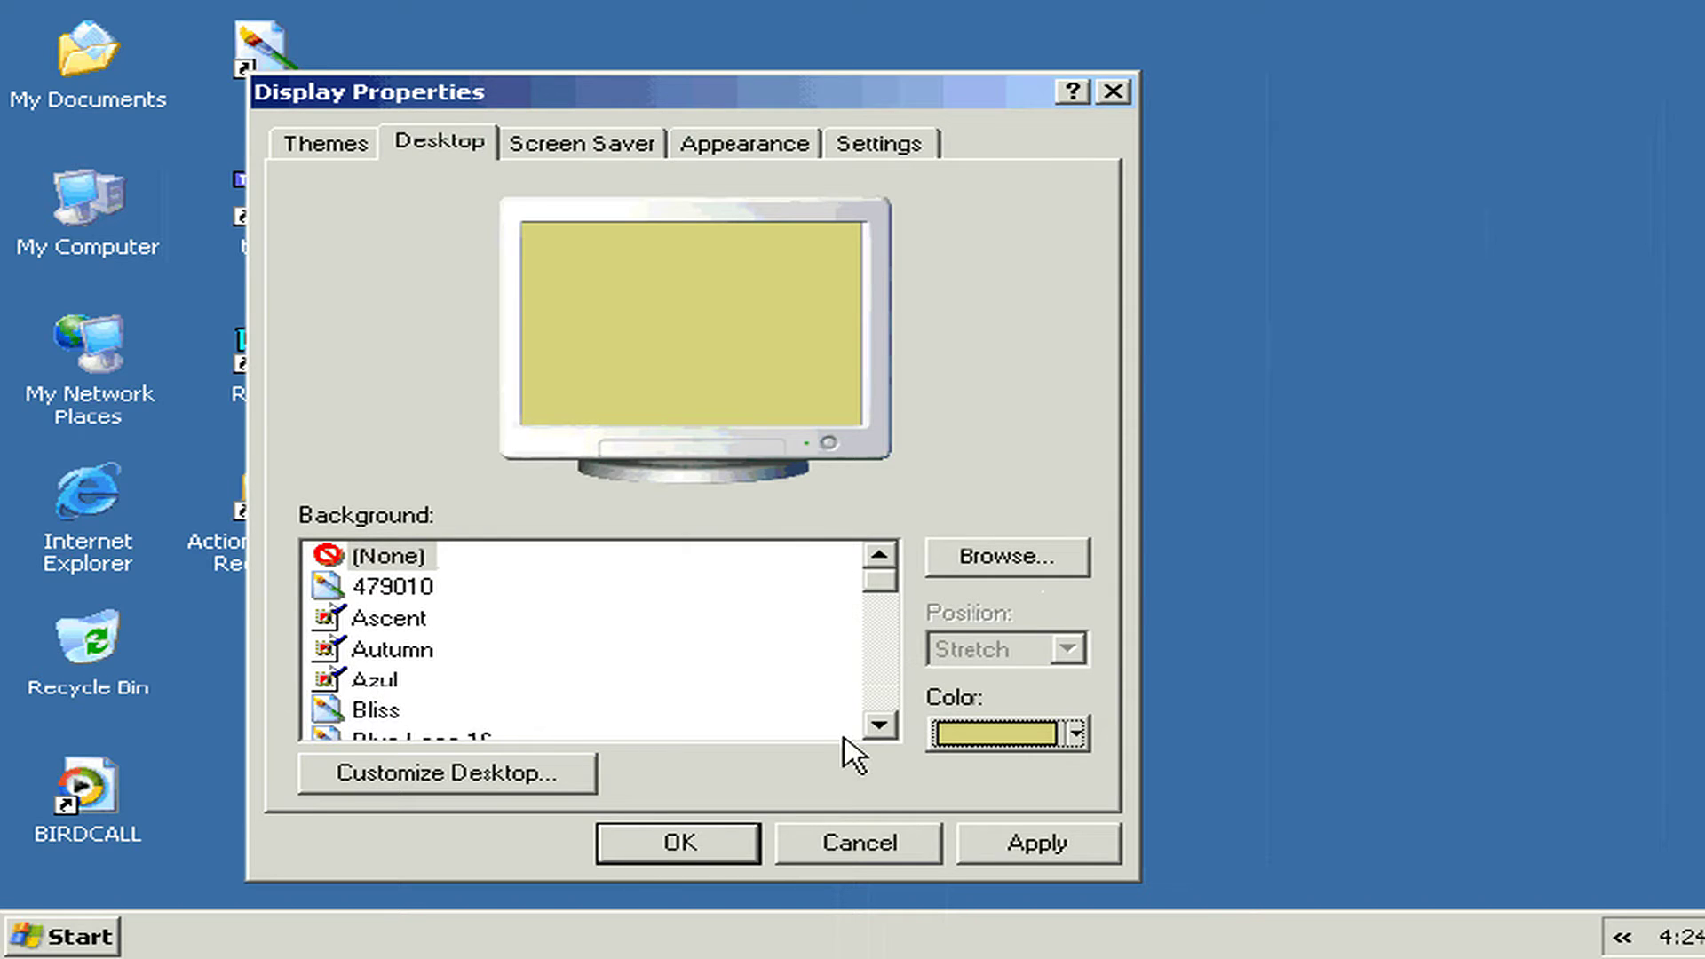
{"action": "left_click", "coordinate": [1037, 855]}
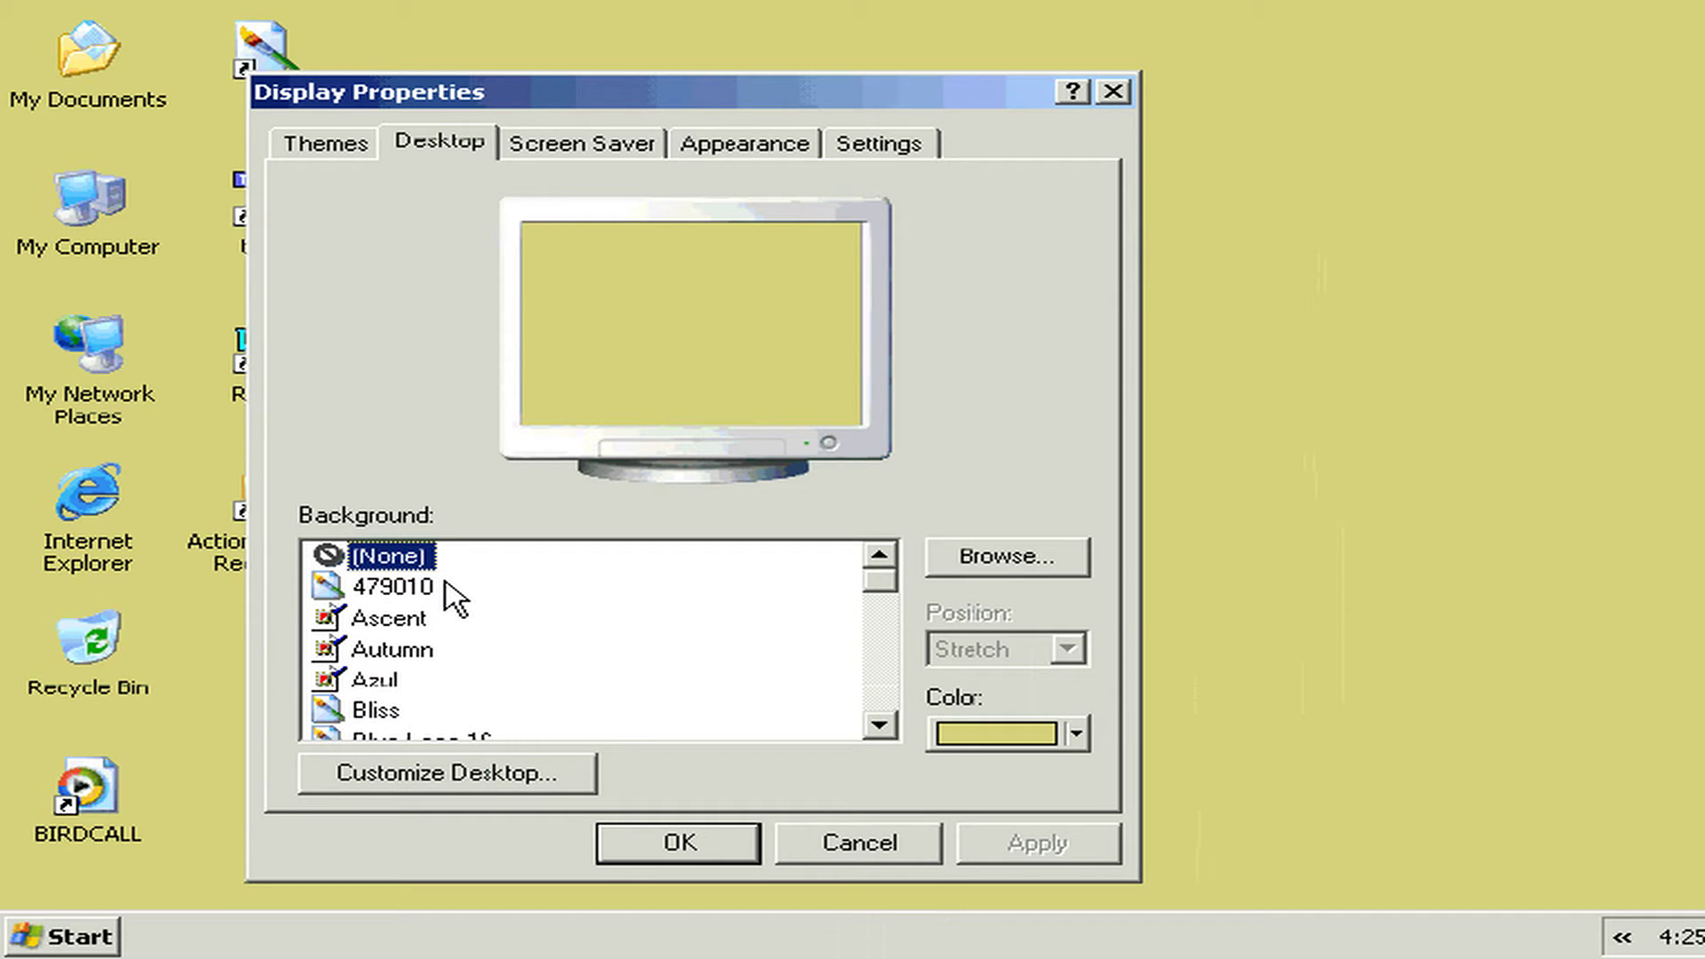
Step: Preview the 479010 and Ascent backgrounds, and choose the TROPIC picture from My Pictures as the desktop background
{"action": "left_click", "coordinate": [373, 588]}
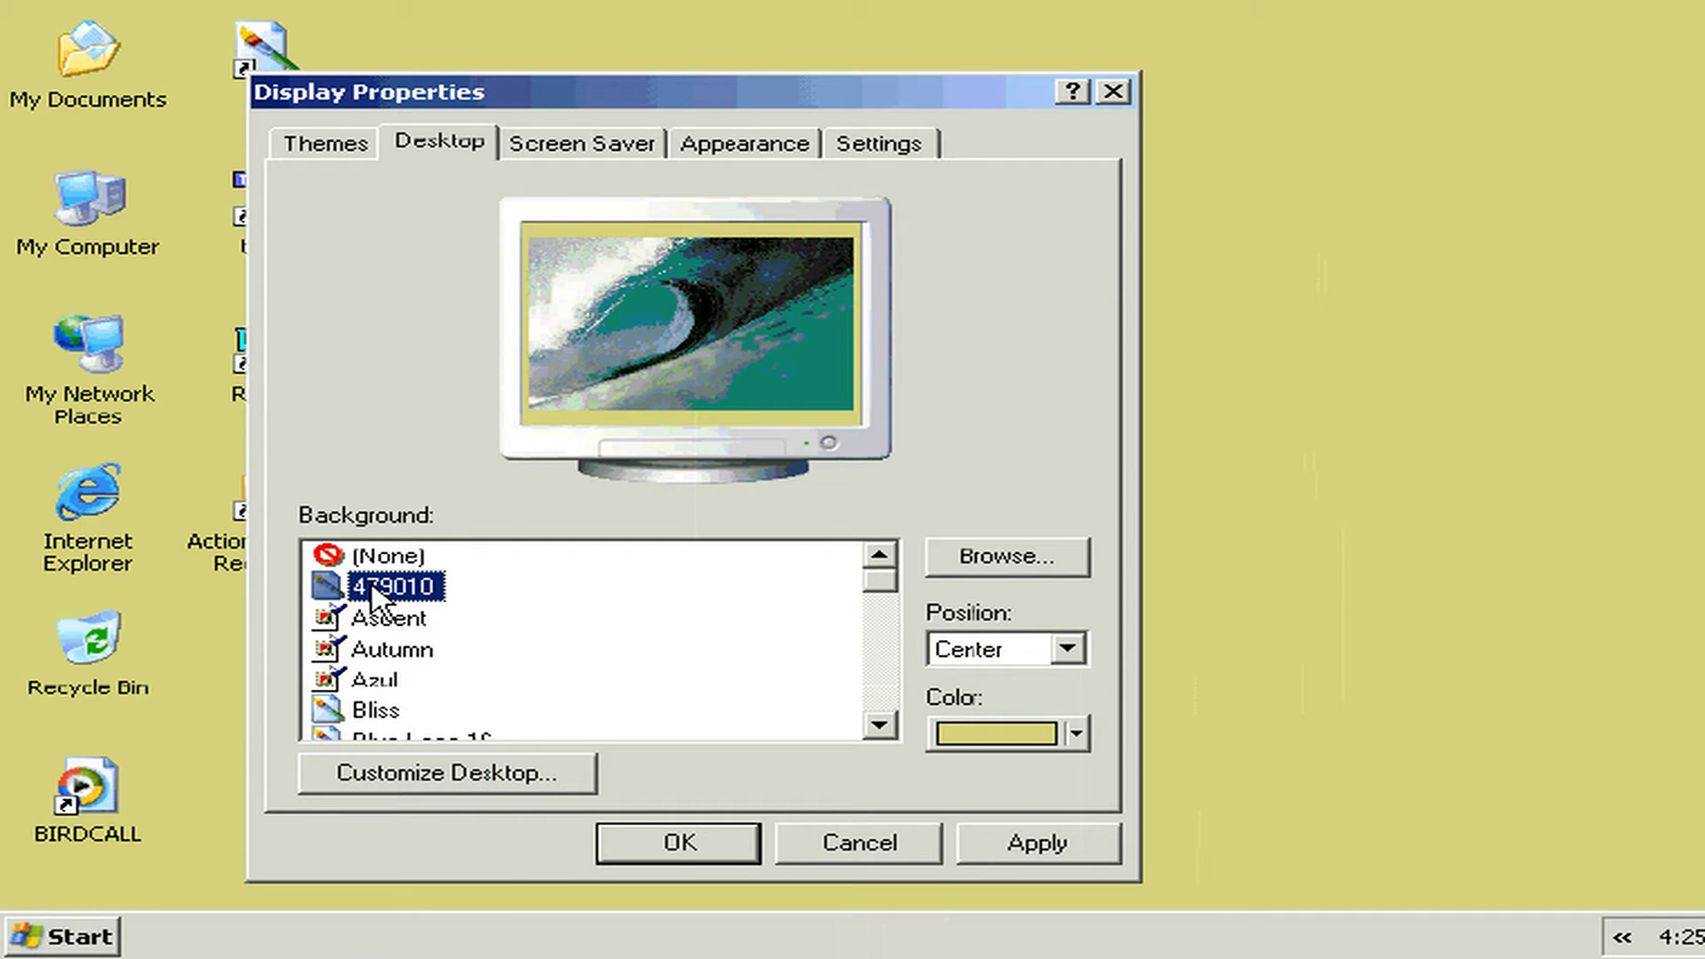
{"action": "left_click", "coordinate": [373, 620]}
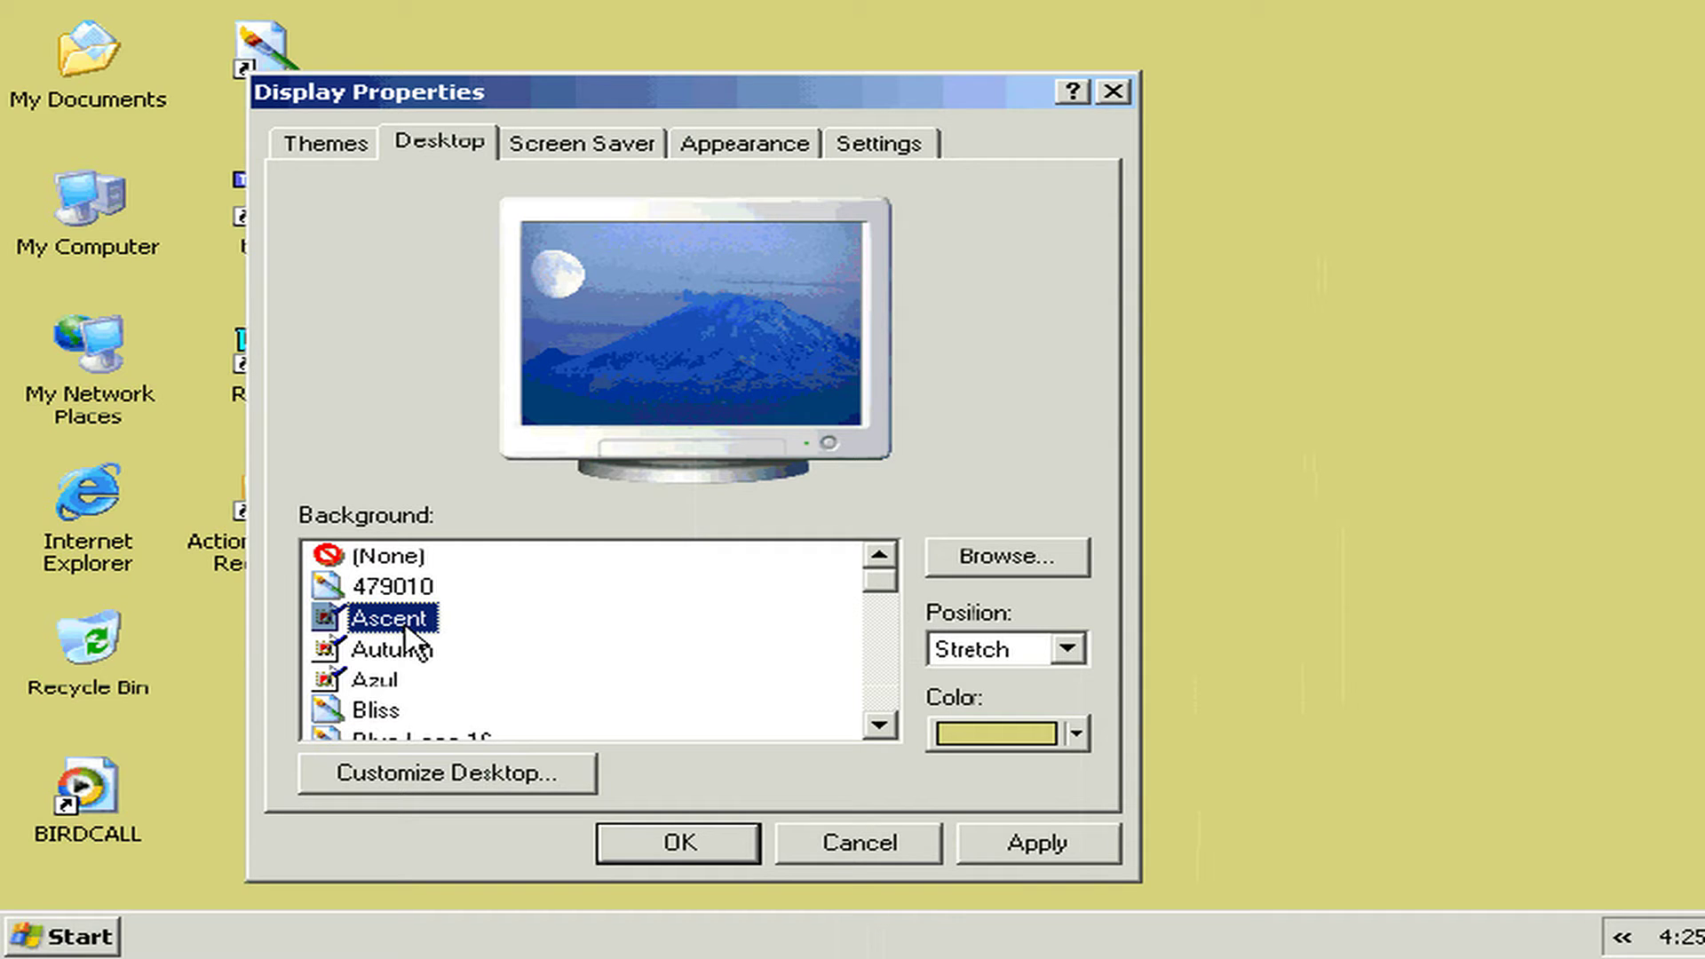
{"action": "left_click", "coordinate": [995, 557]}
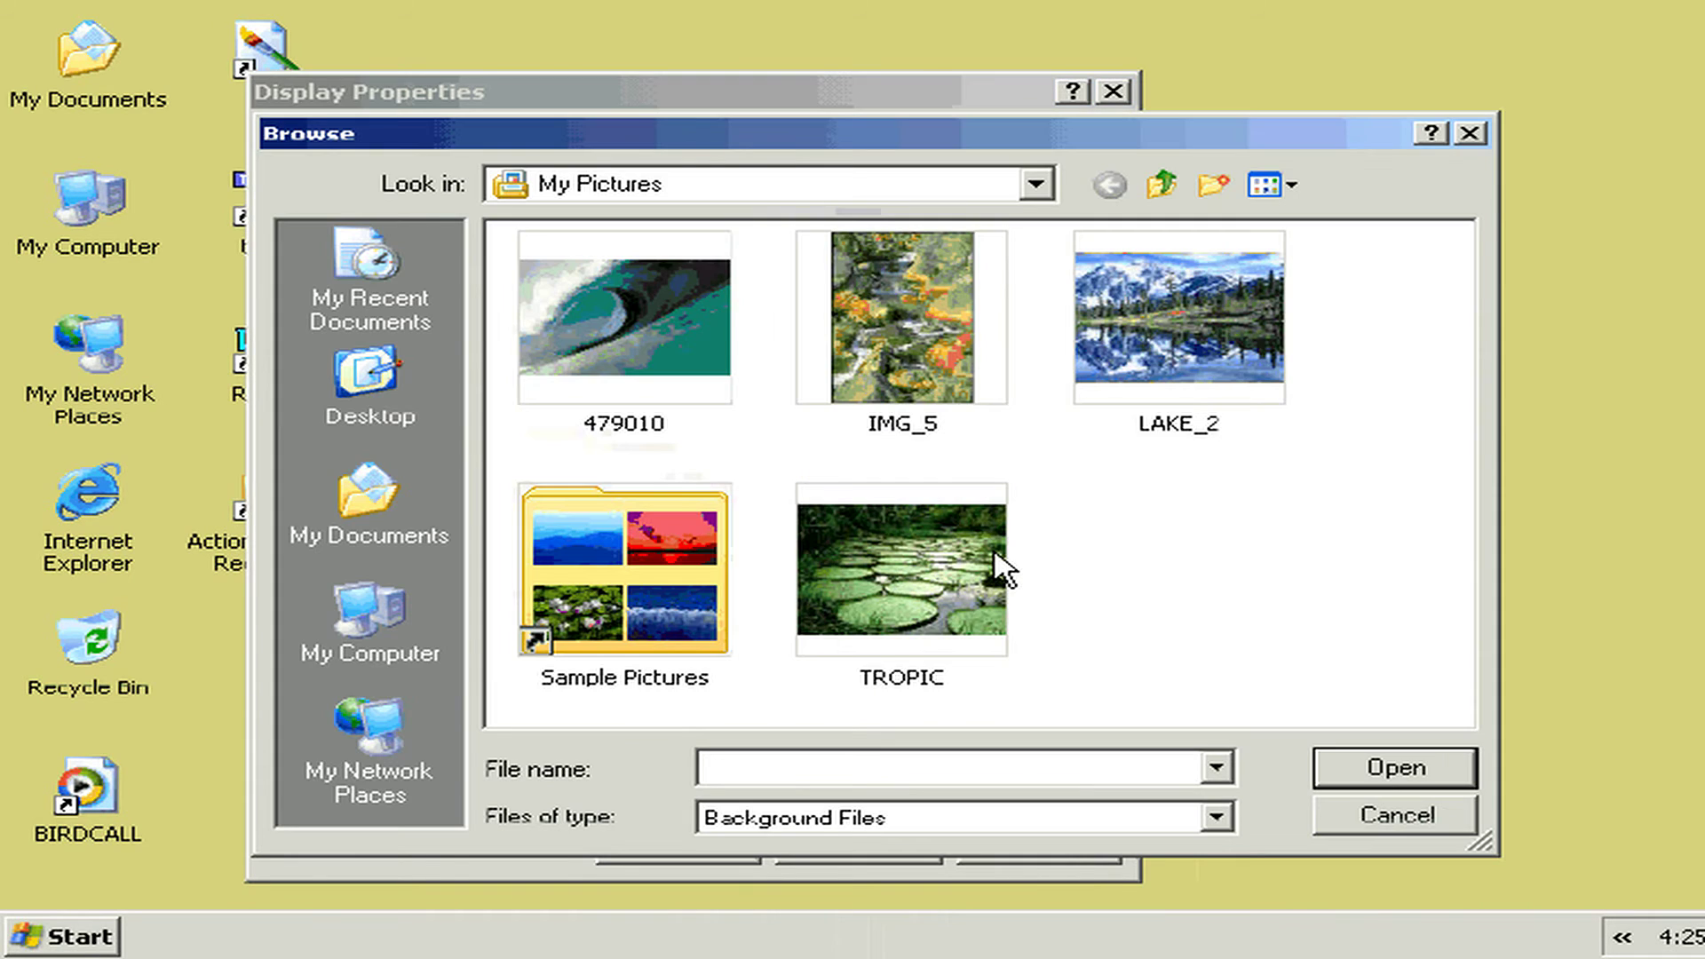
{"action": "left_click", "coordinate": [897, 586]}
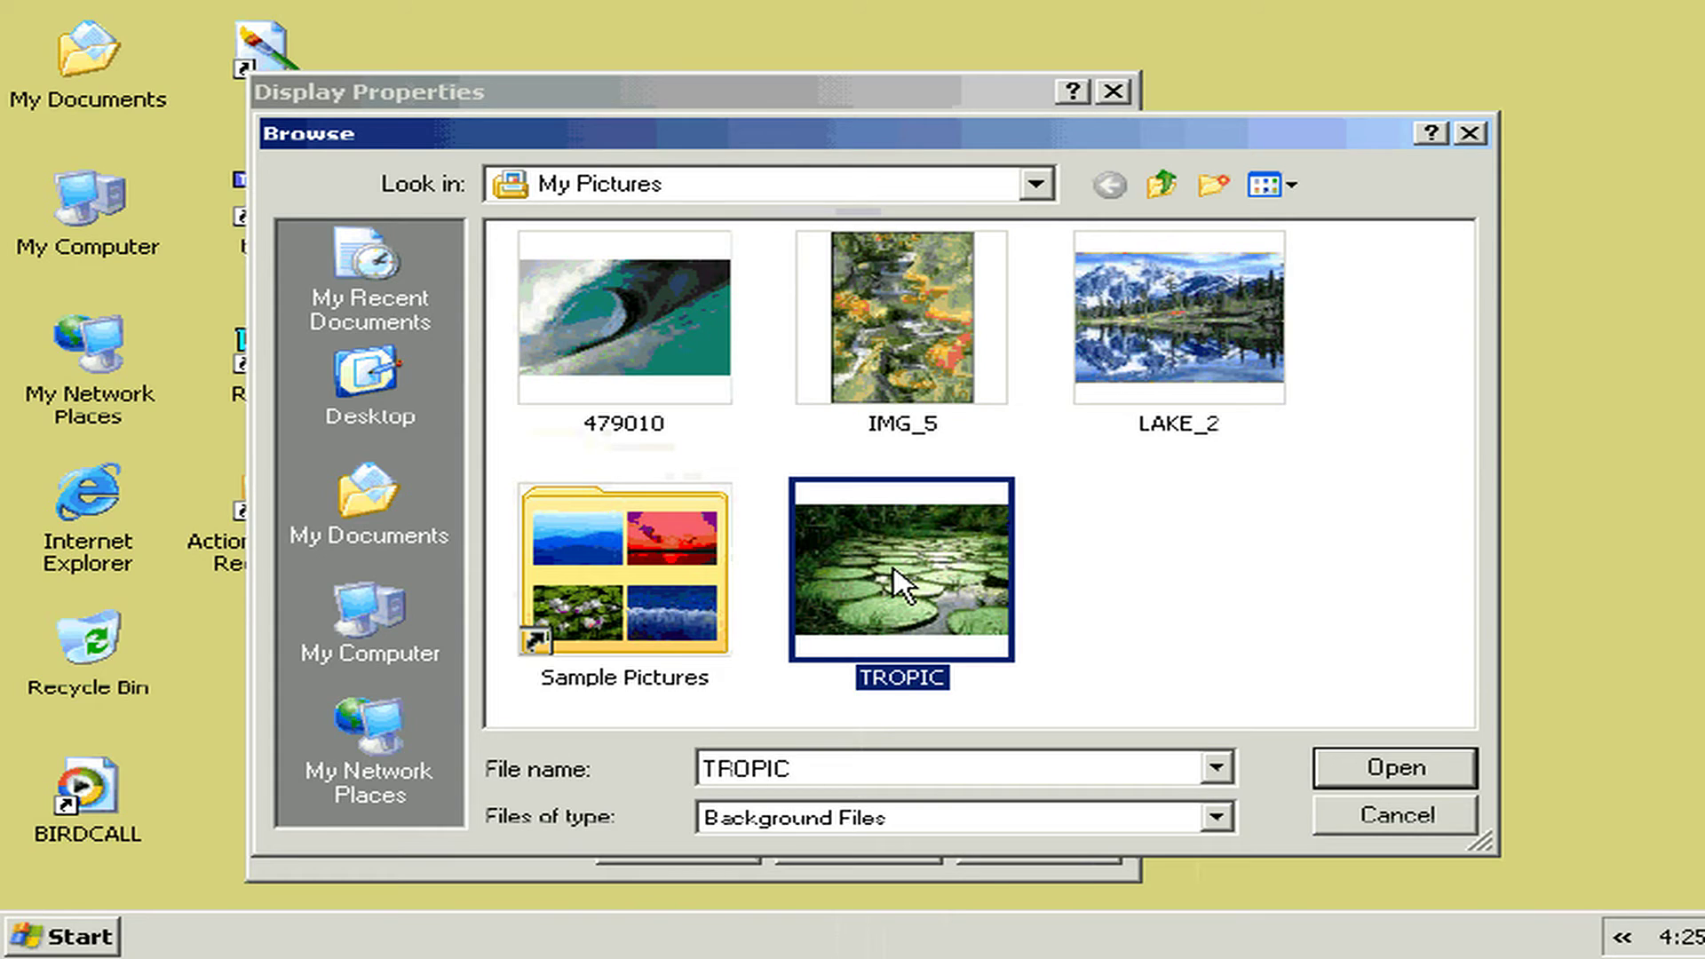
{"action": "left_click", "coordinate": [1396, 769]}
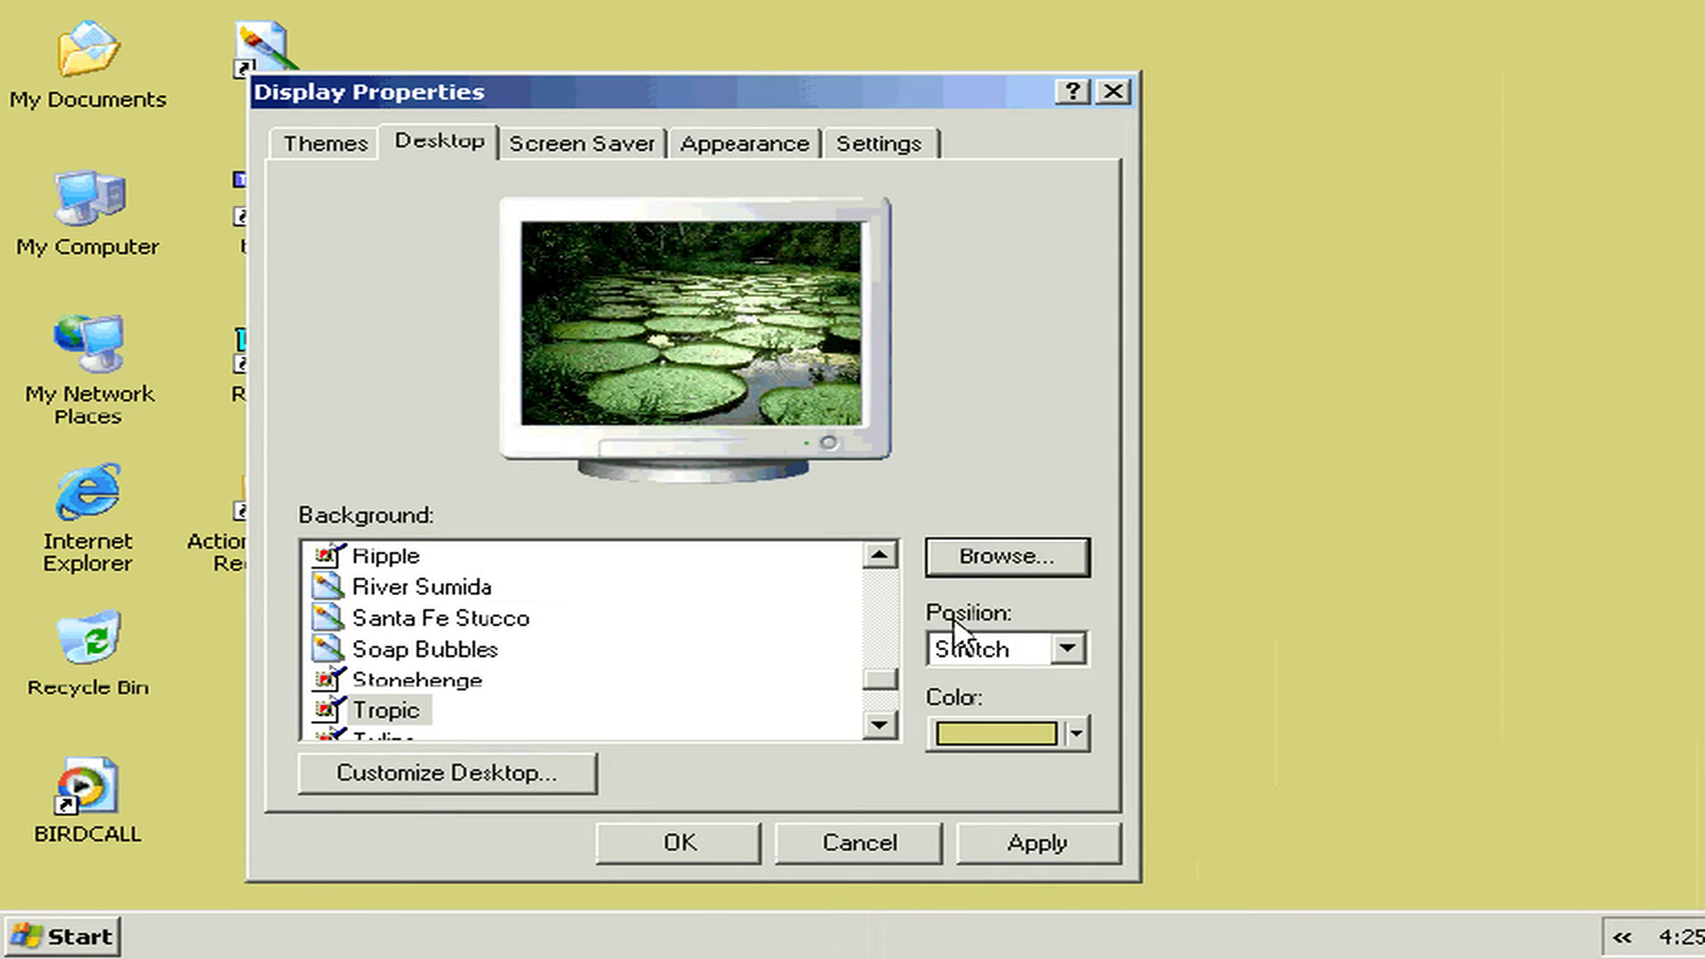
Step: Preview the Tropic background in the Center and Tile positions, and set its position back to Stretch
{"action": "left_click", "coordinate": [1066, 649]}
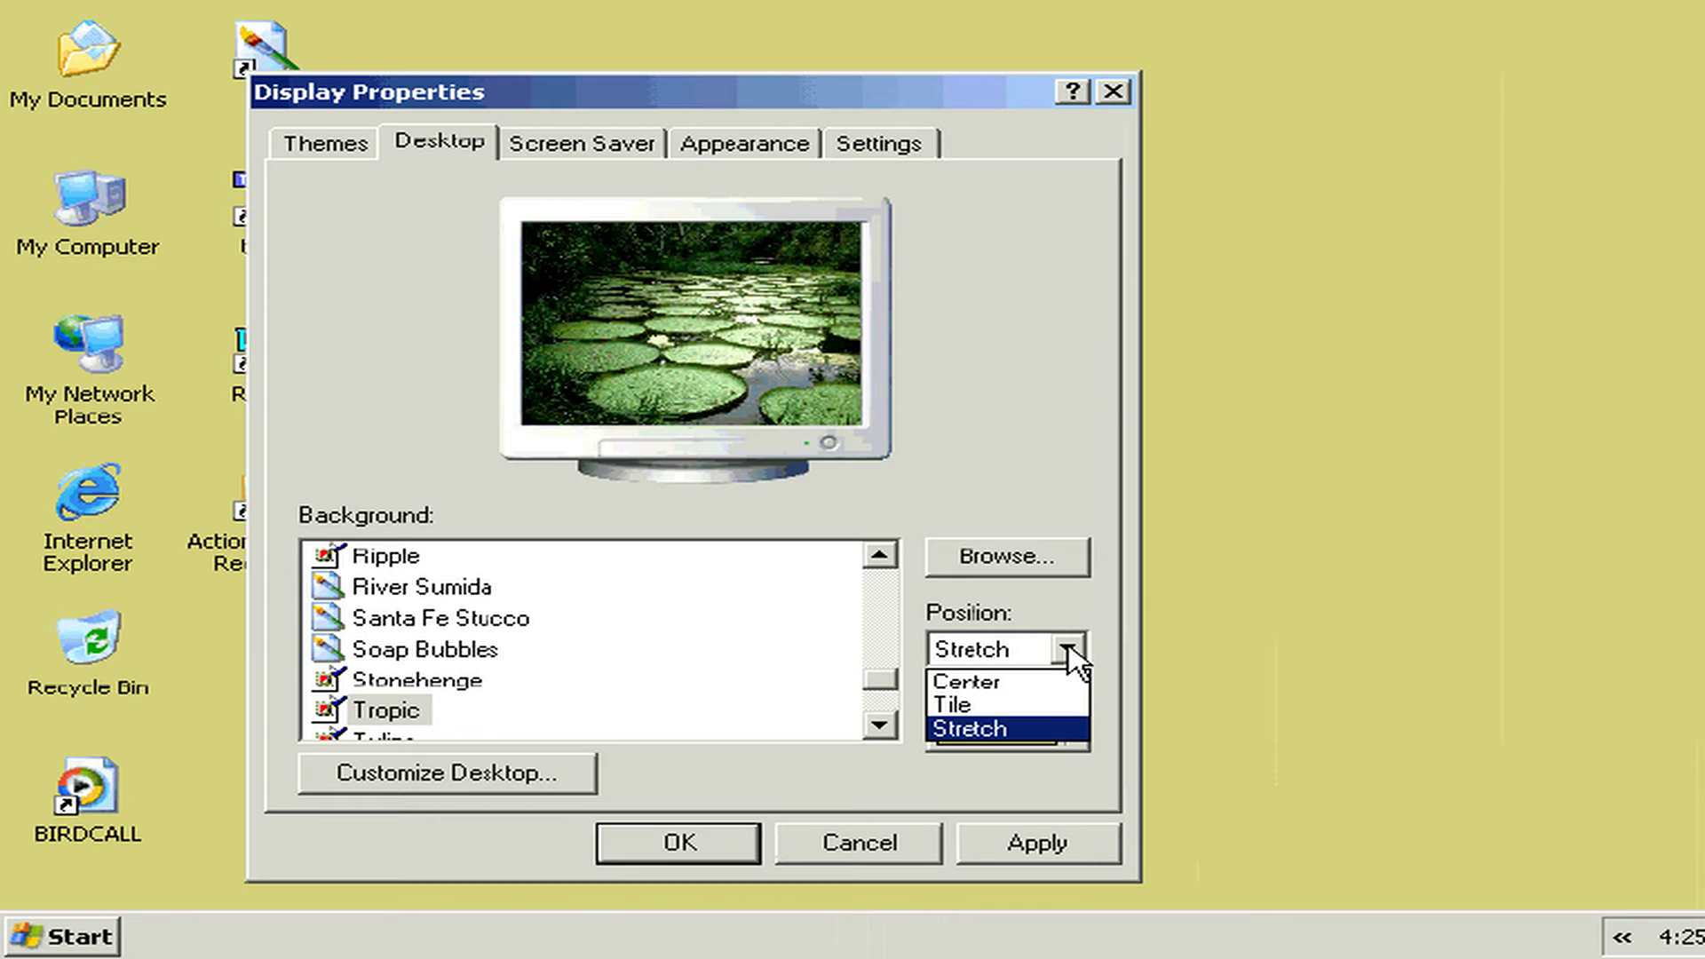
{"action": "left_click", "coordinate": [977, 682]}
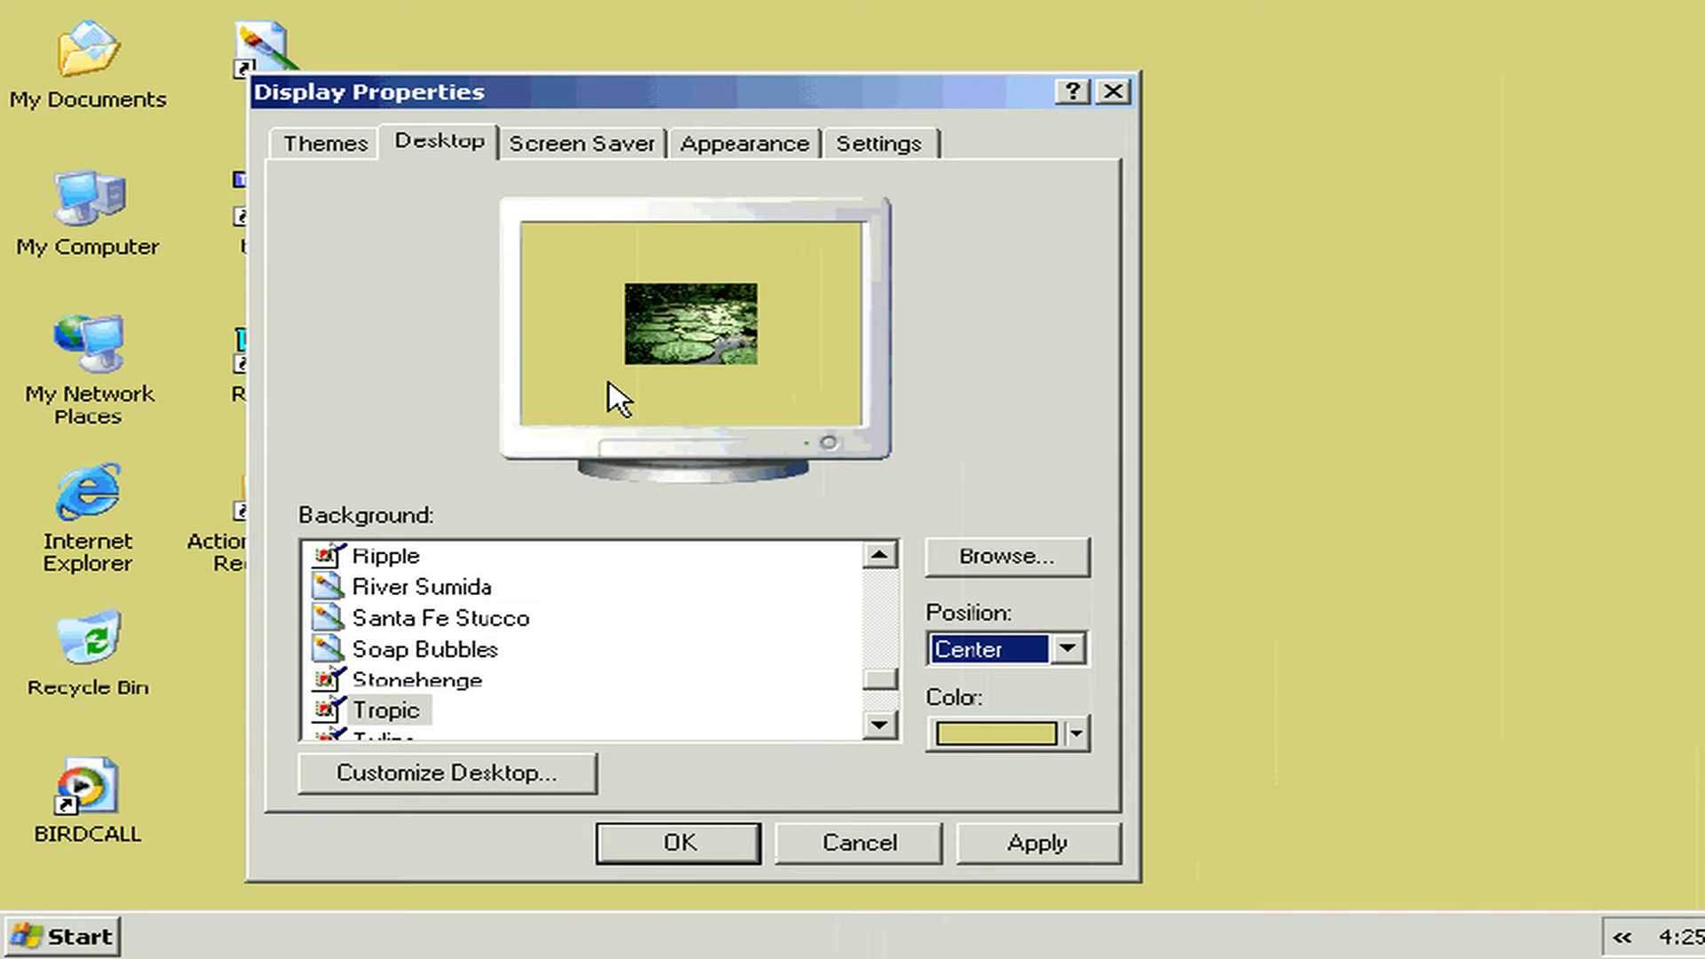
{"action": "left_click", "coordinate": [977, 652]}
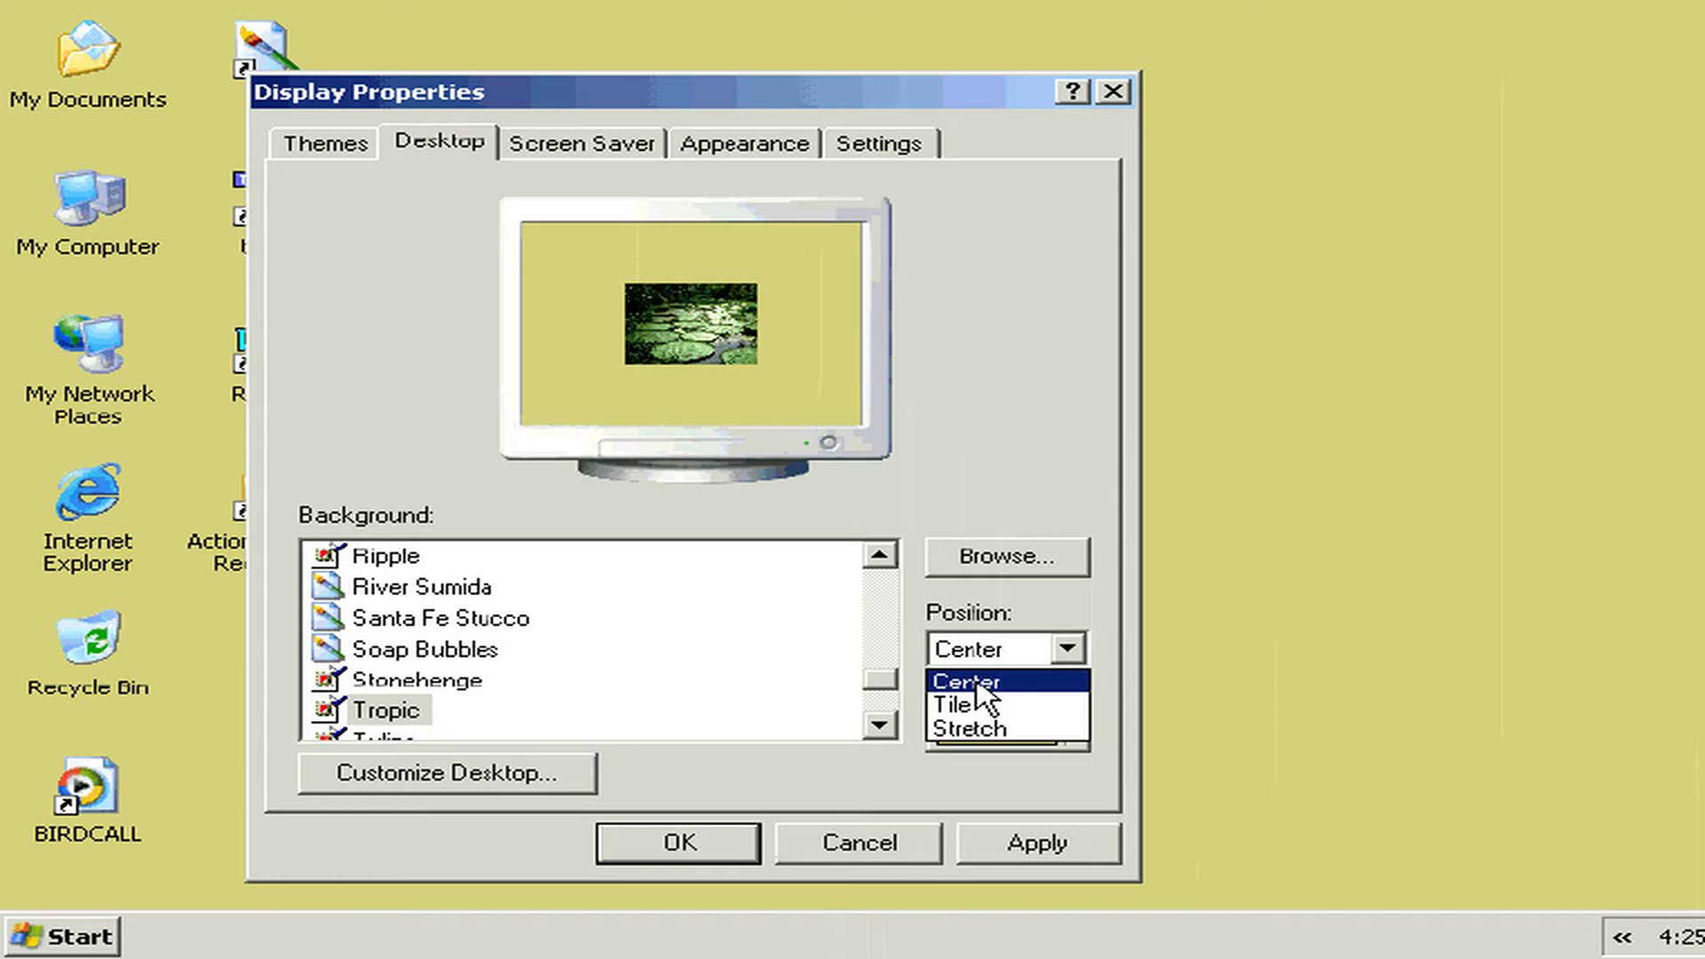
{"action": "left_click", "coordinate": [977, 704]}
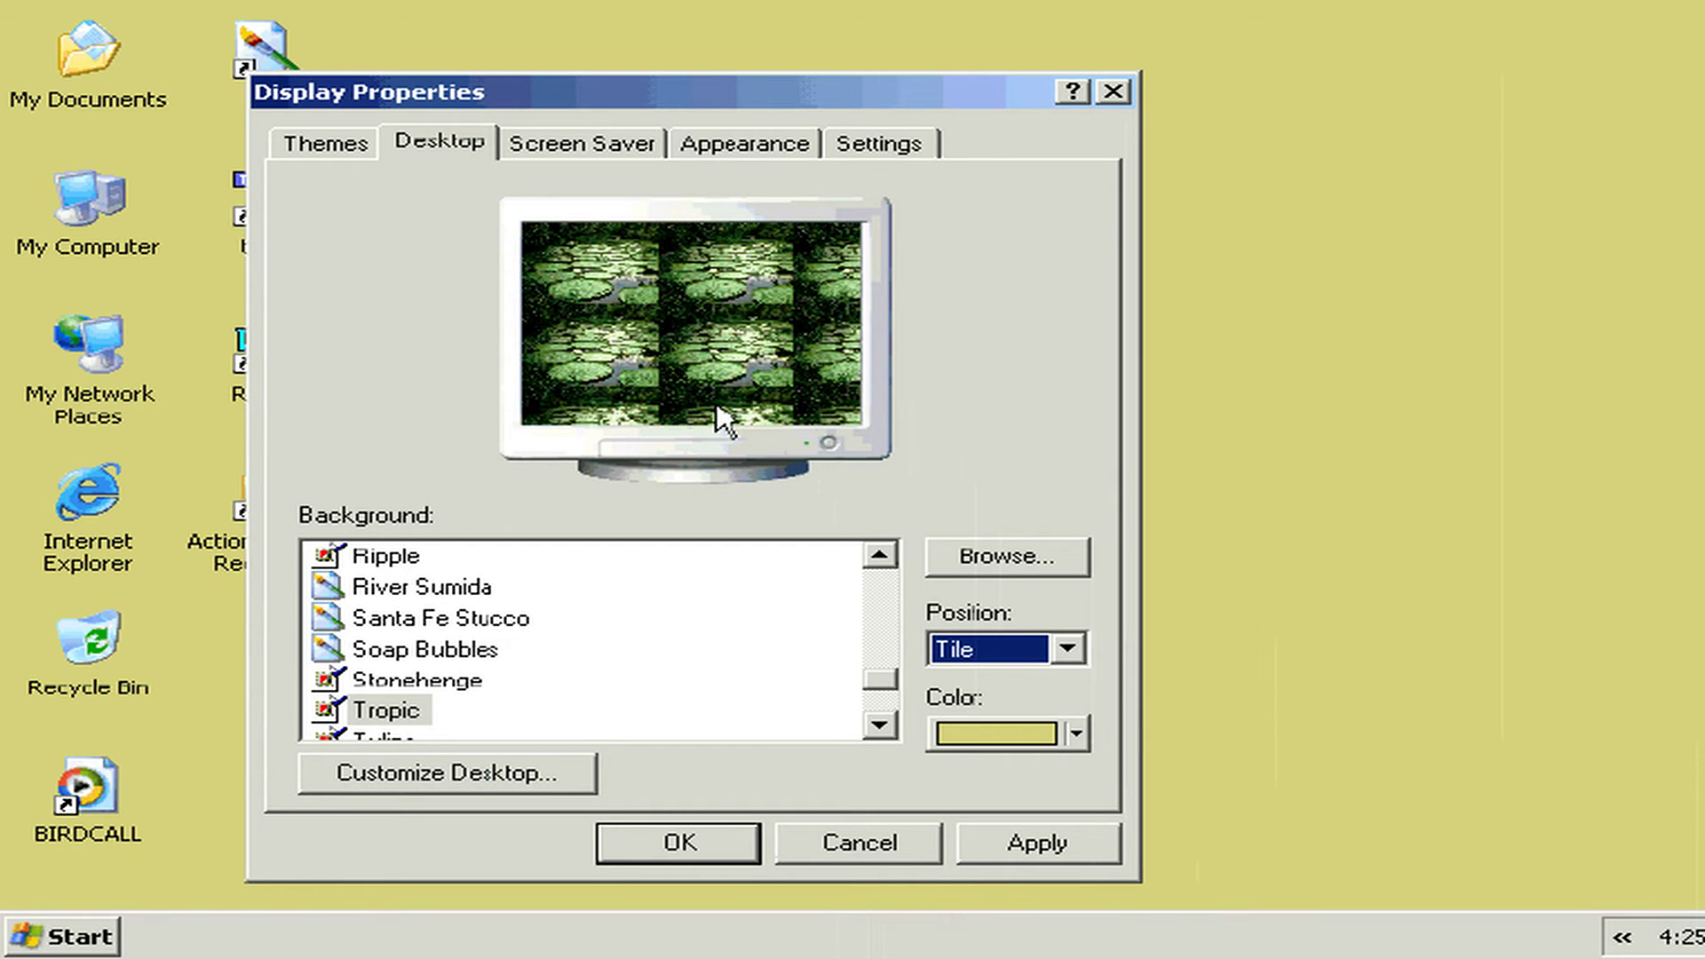
{"action": "left_click", "coordinate": [975, 658]}
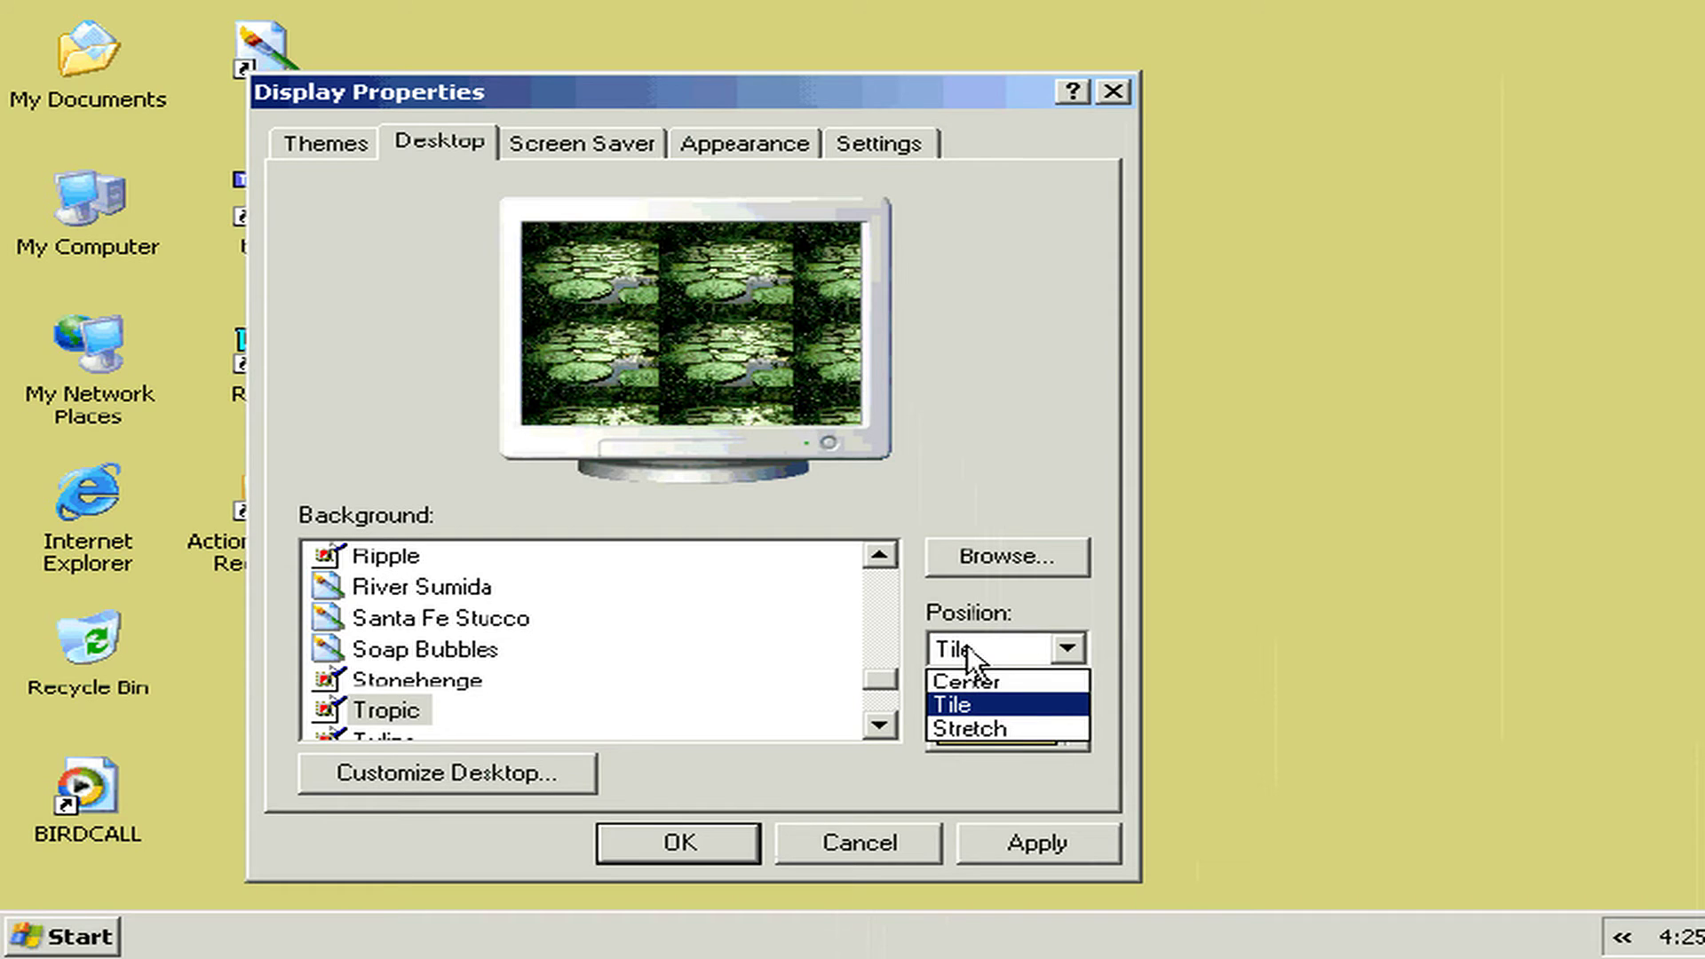
{"action": "left_click", "coordinate": [977, 728]}
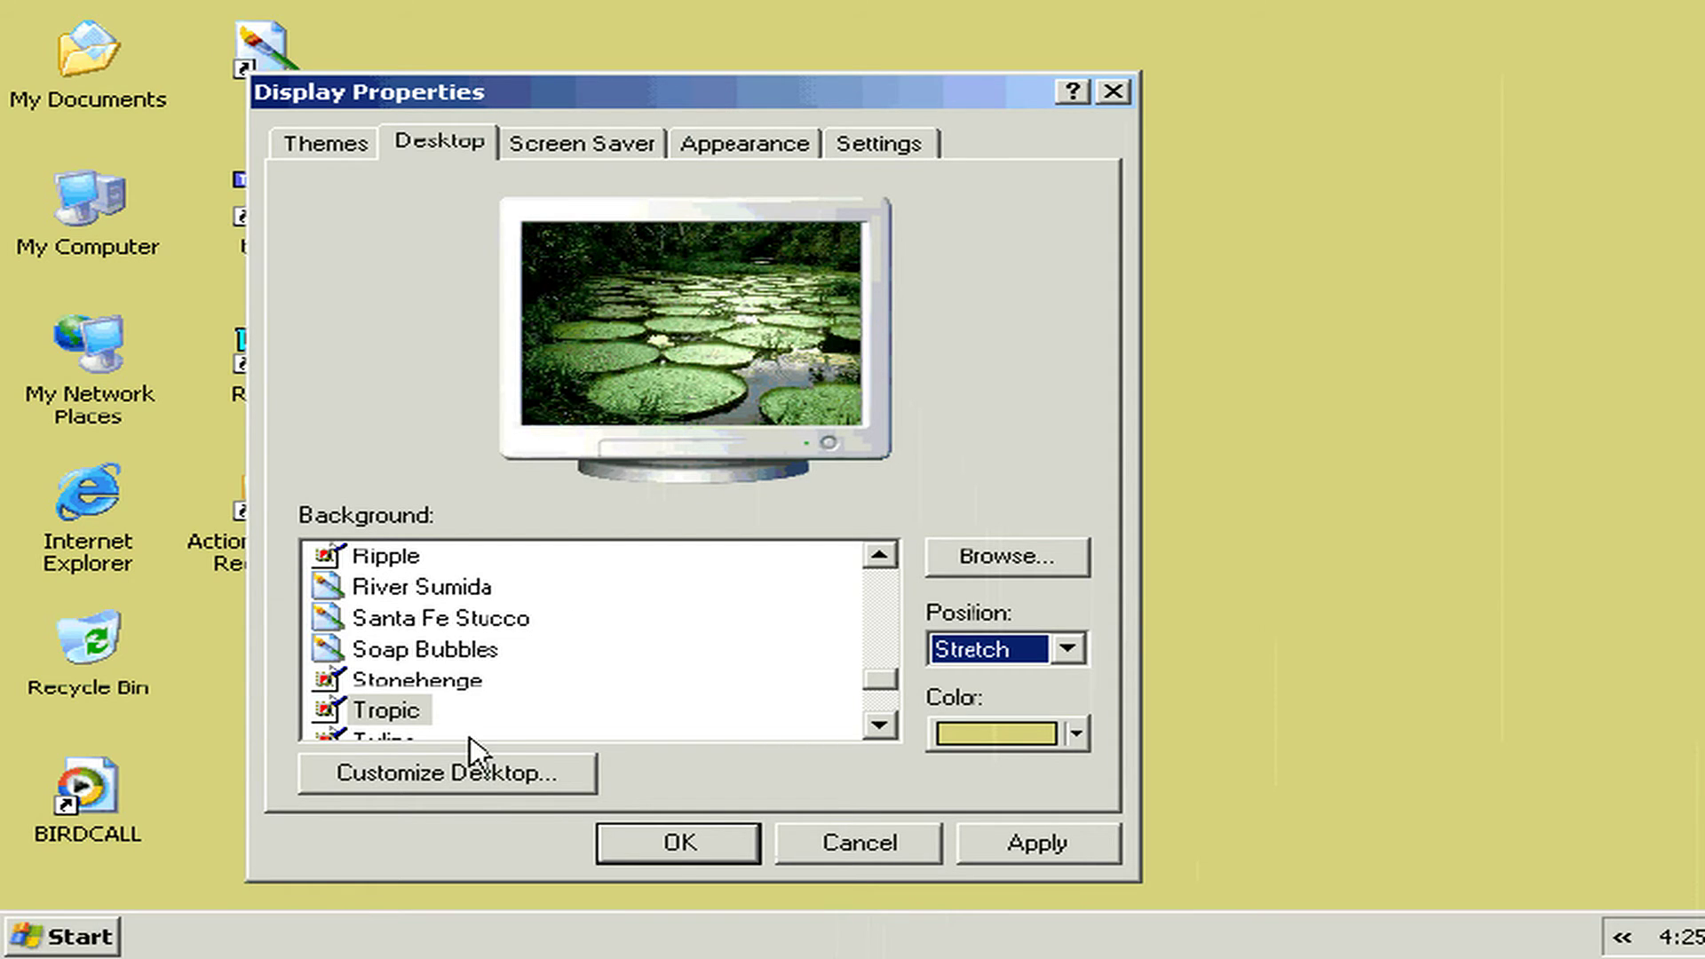
Step: In the desktop customization settings, give My Network Places the globe icon with the Windows flag from shell32.dll, and restore its default icon
{"action": "left_click", "coordinate": [445, 775]}
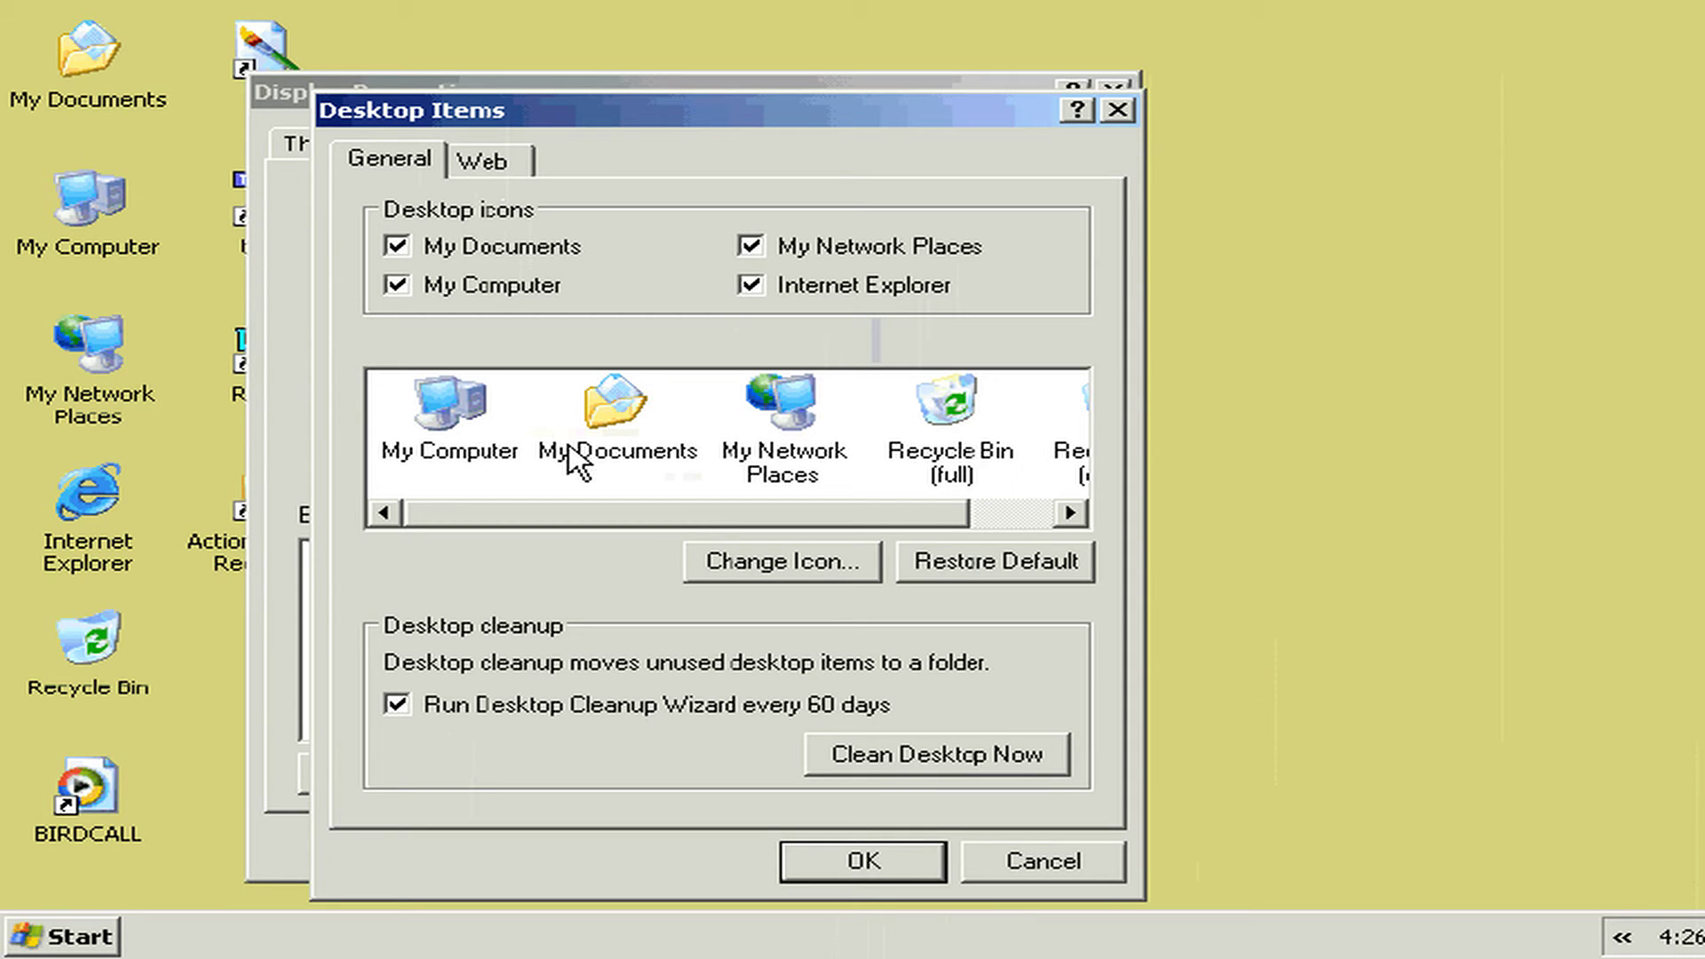
{"action": "left_click", "coordinate": [793, 425]}
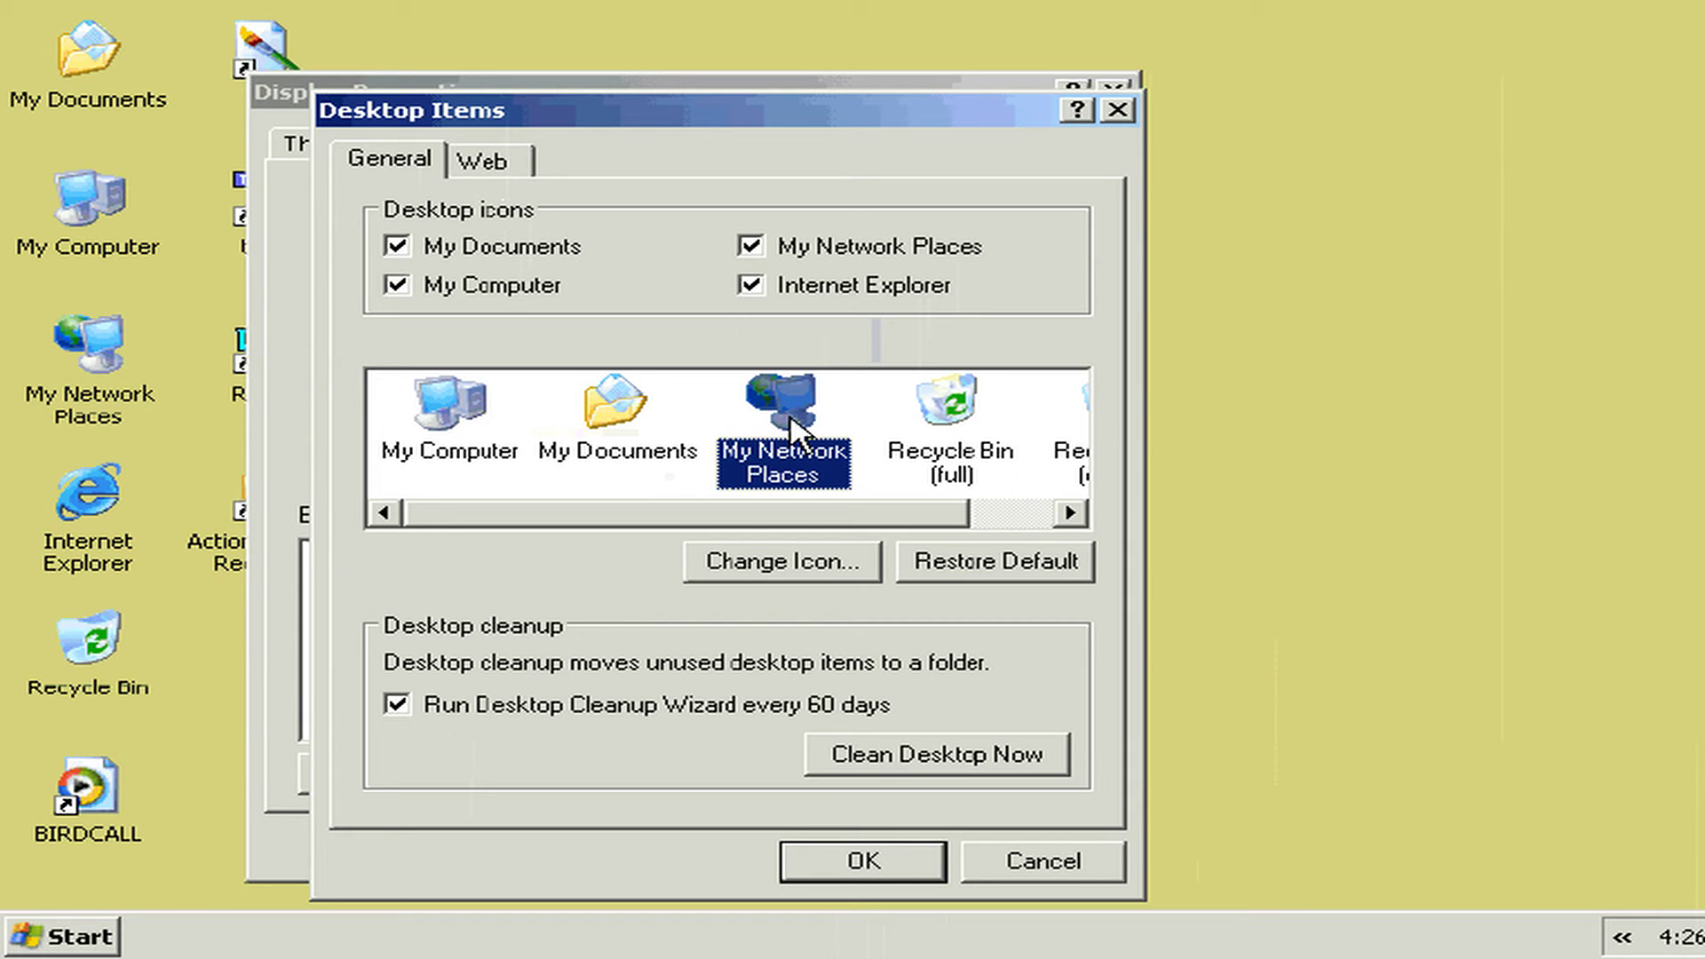
{"action": "left_click", "coordinate": [763, 562]}
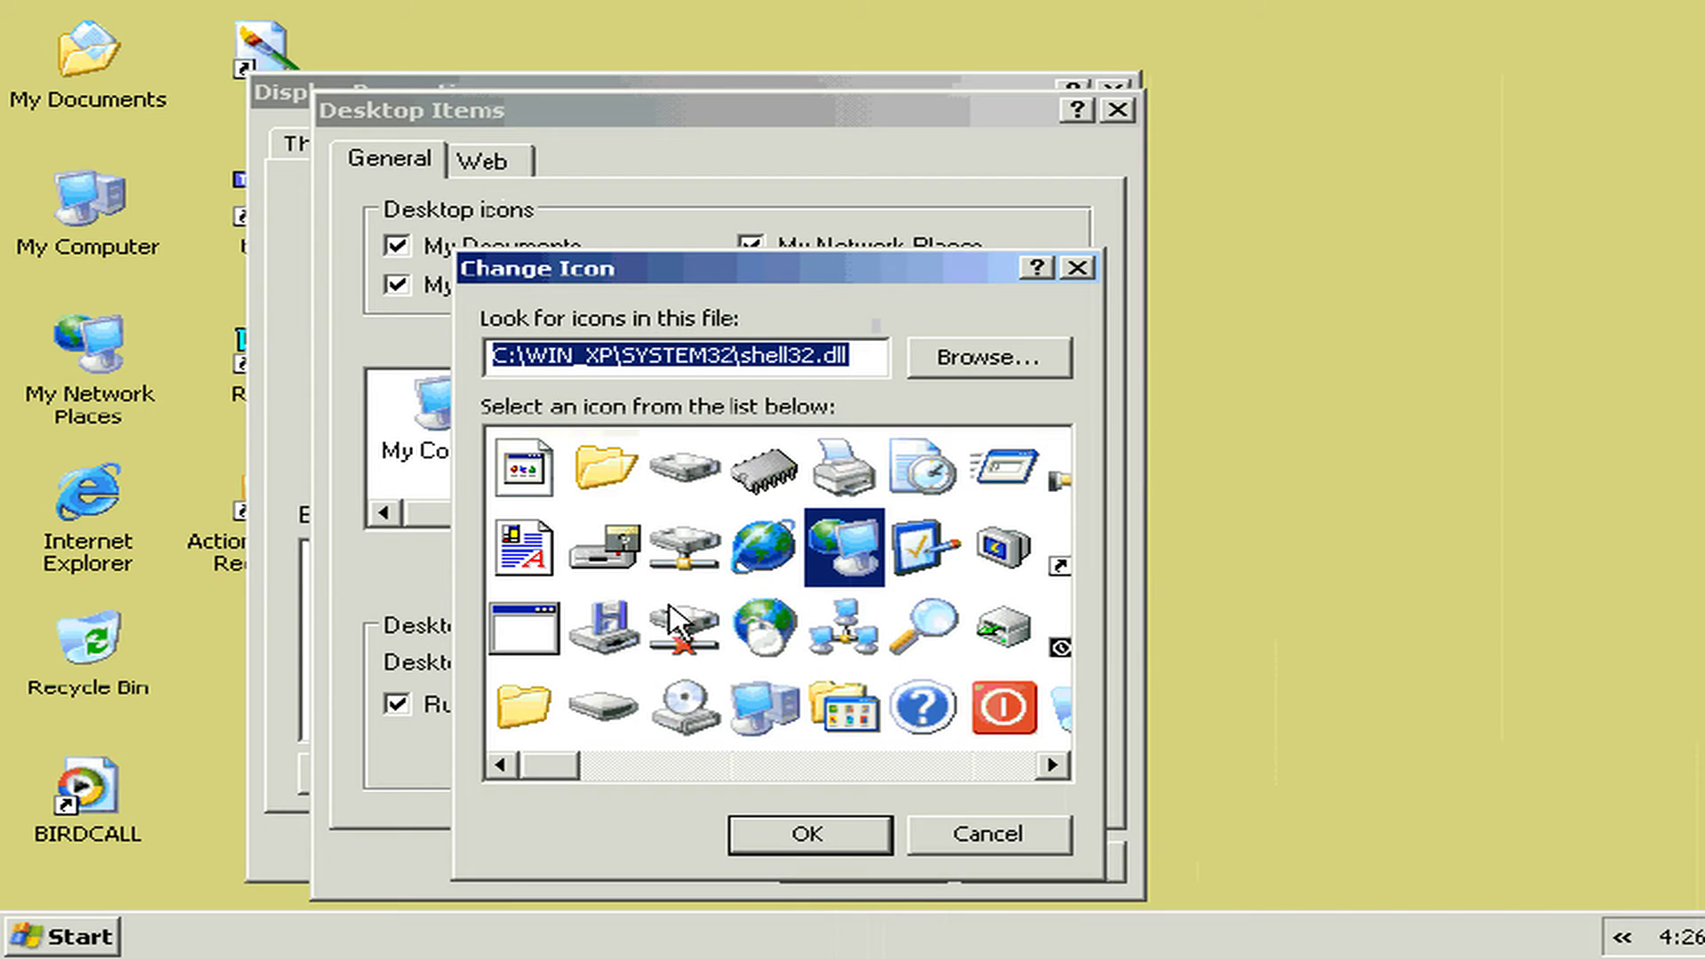
{"action": "left_click", "coordinate": [615, 766]}
{"action": "left_click_drag", "start_coordinate": [613, 765], "coordinate": [634, 765]}
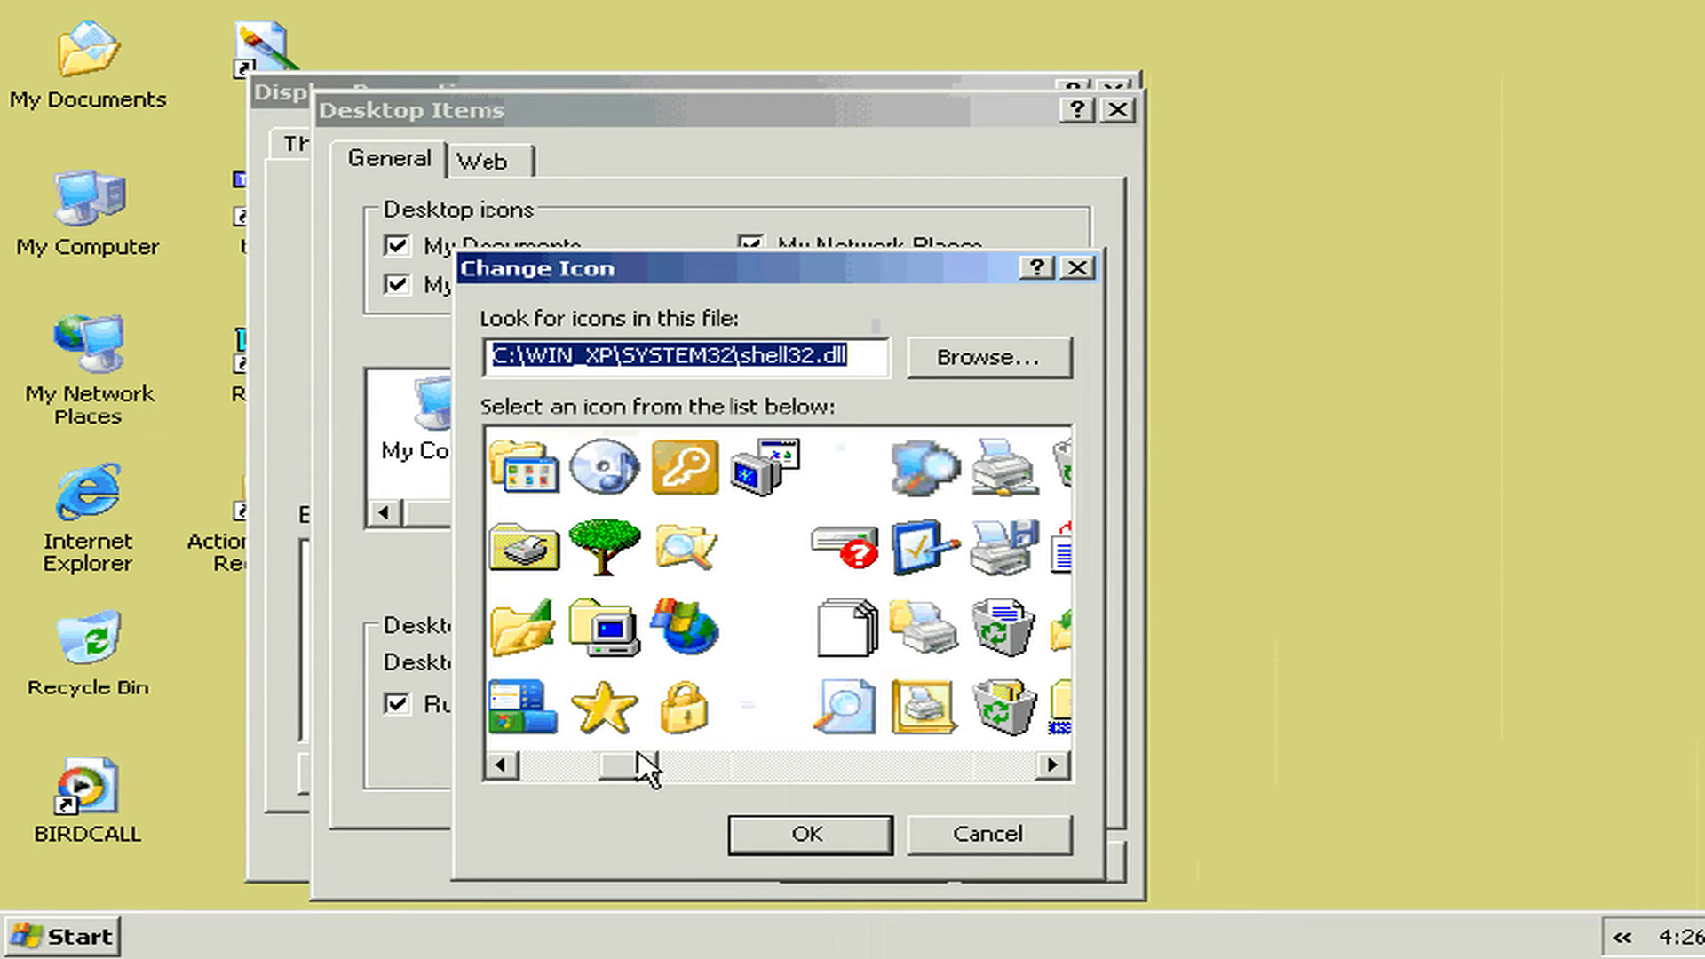
{"action": "left_click", "coordinate": [697, 641]}
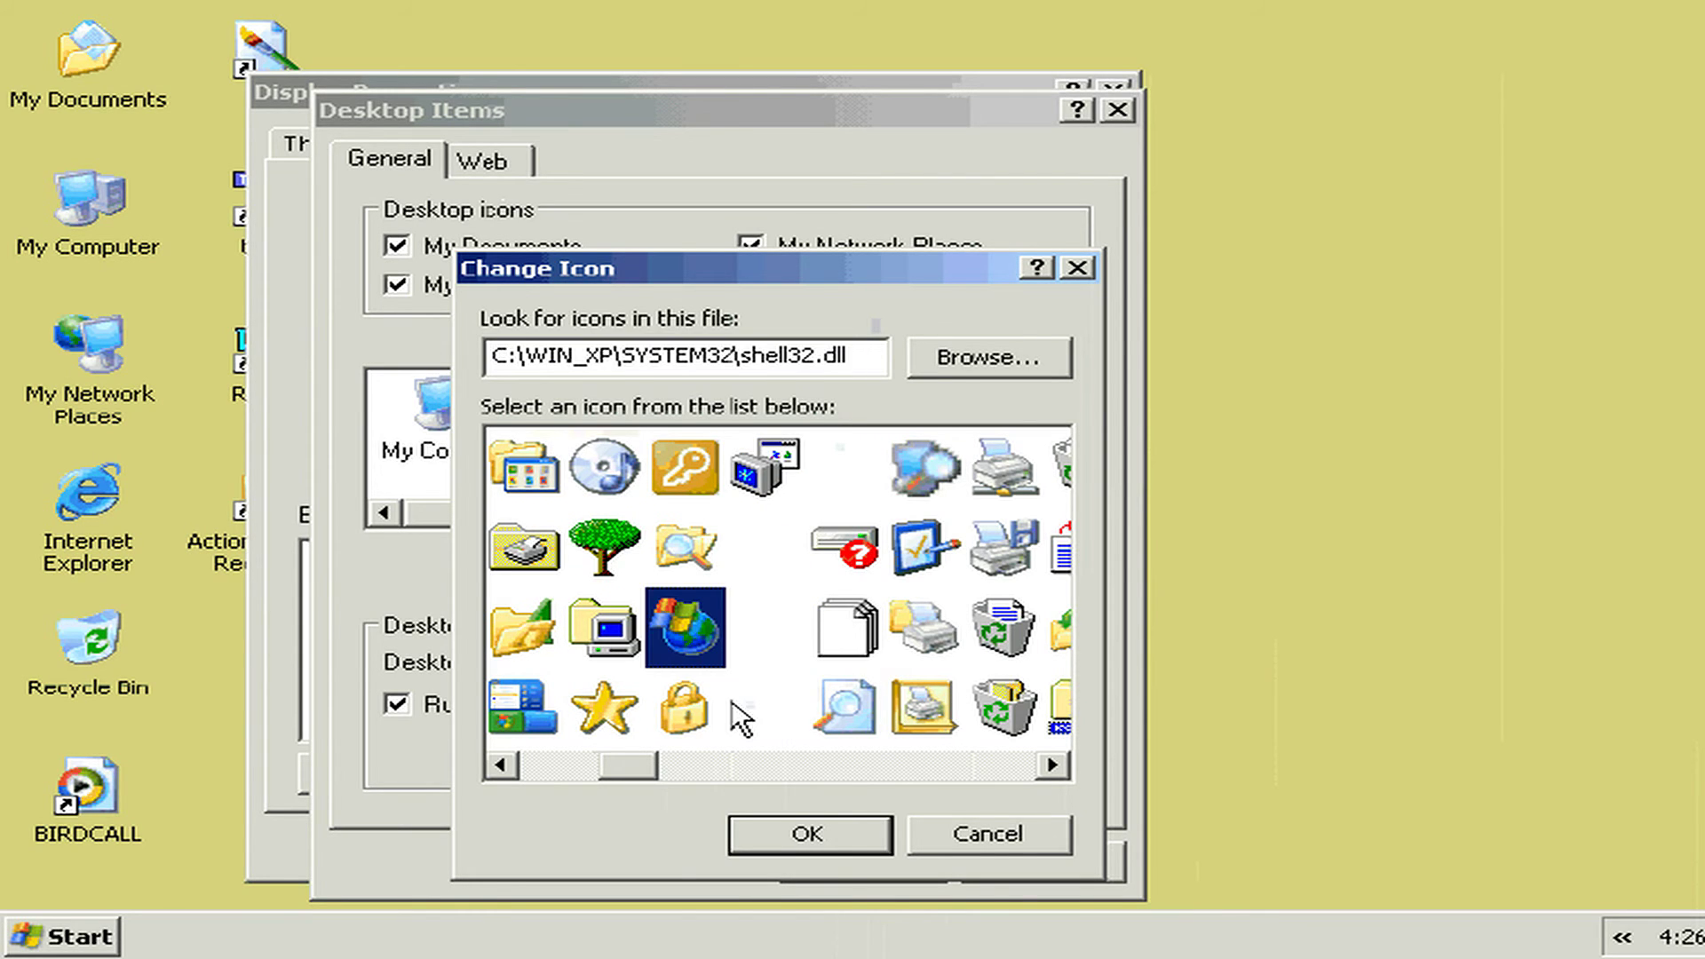
{"action": "key", "text": "Return"}
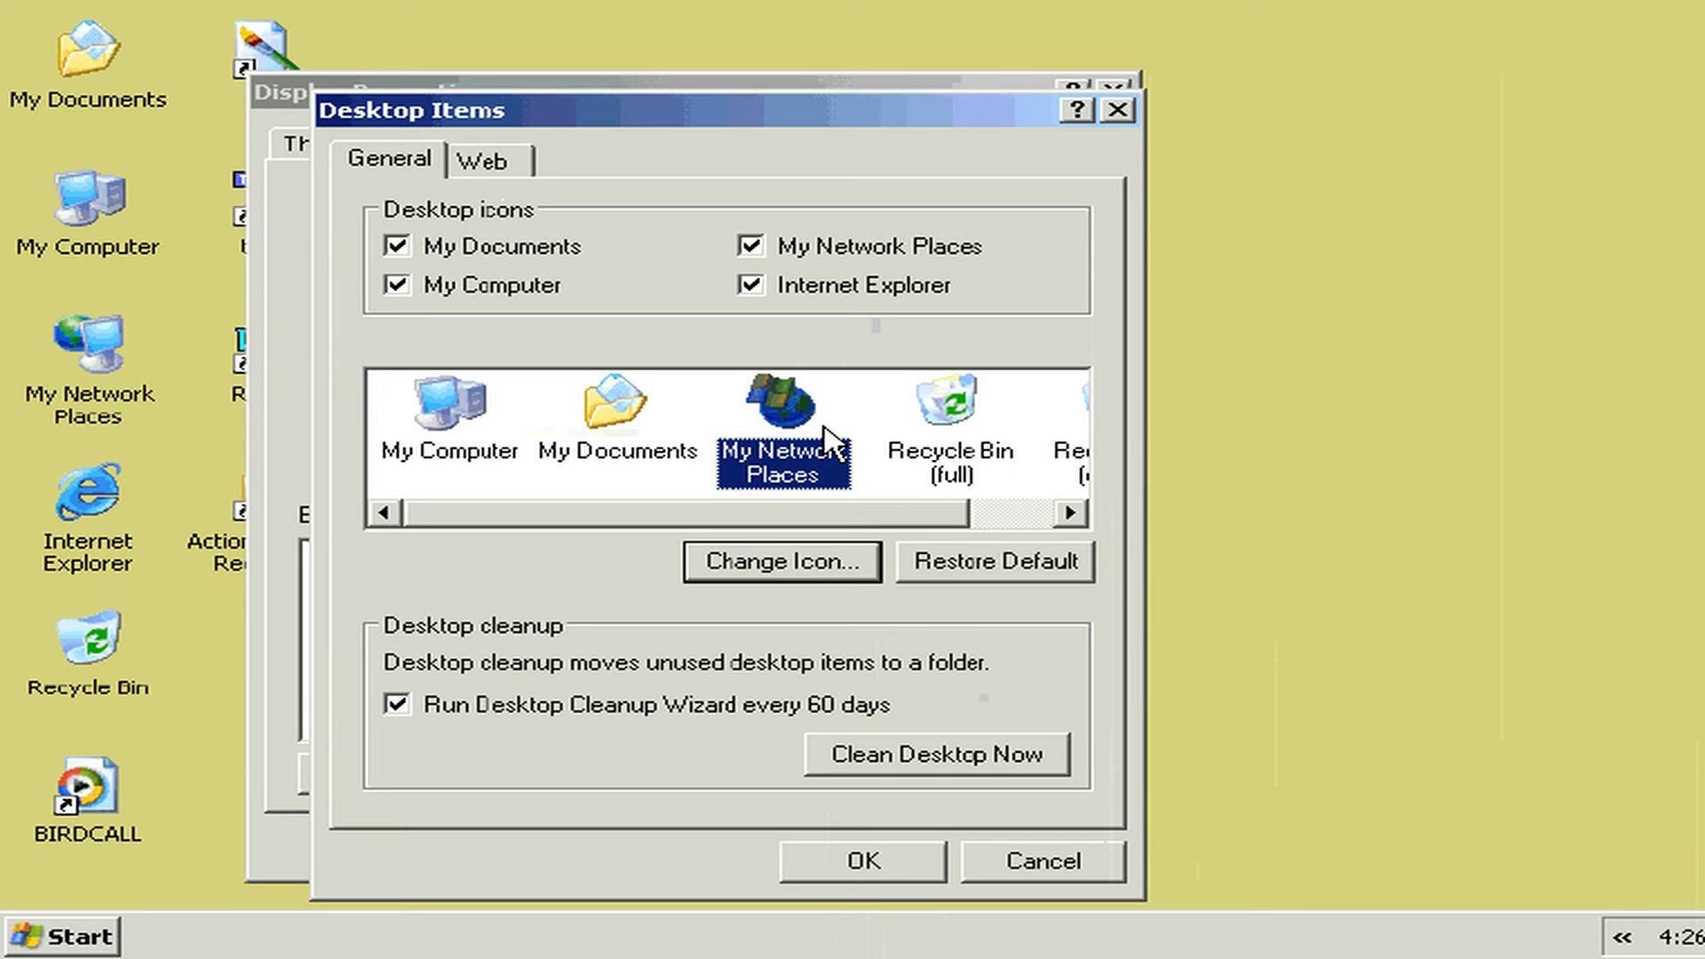
{"action": "left_click", "coordinate": [983, 582]}
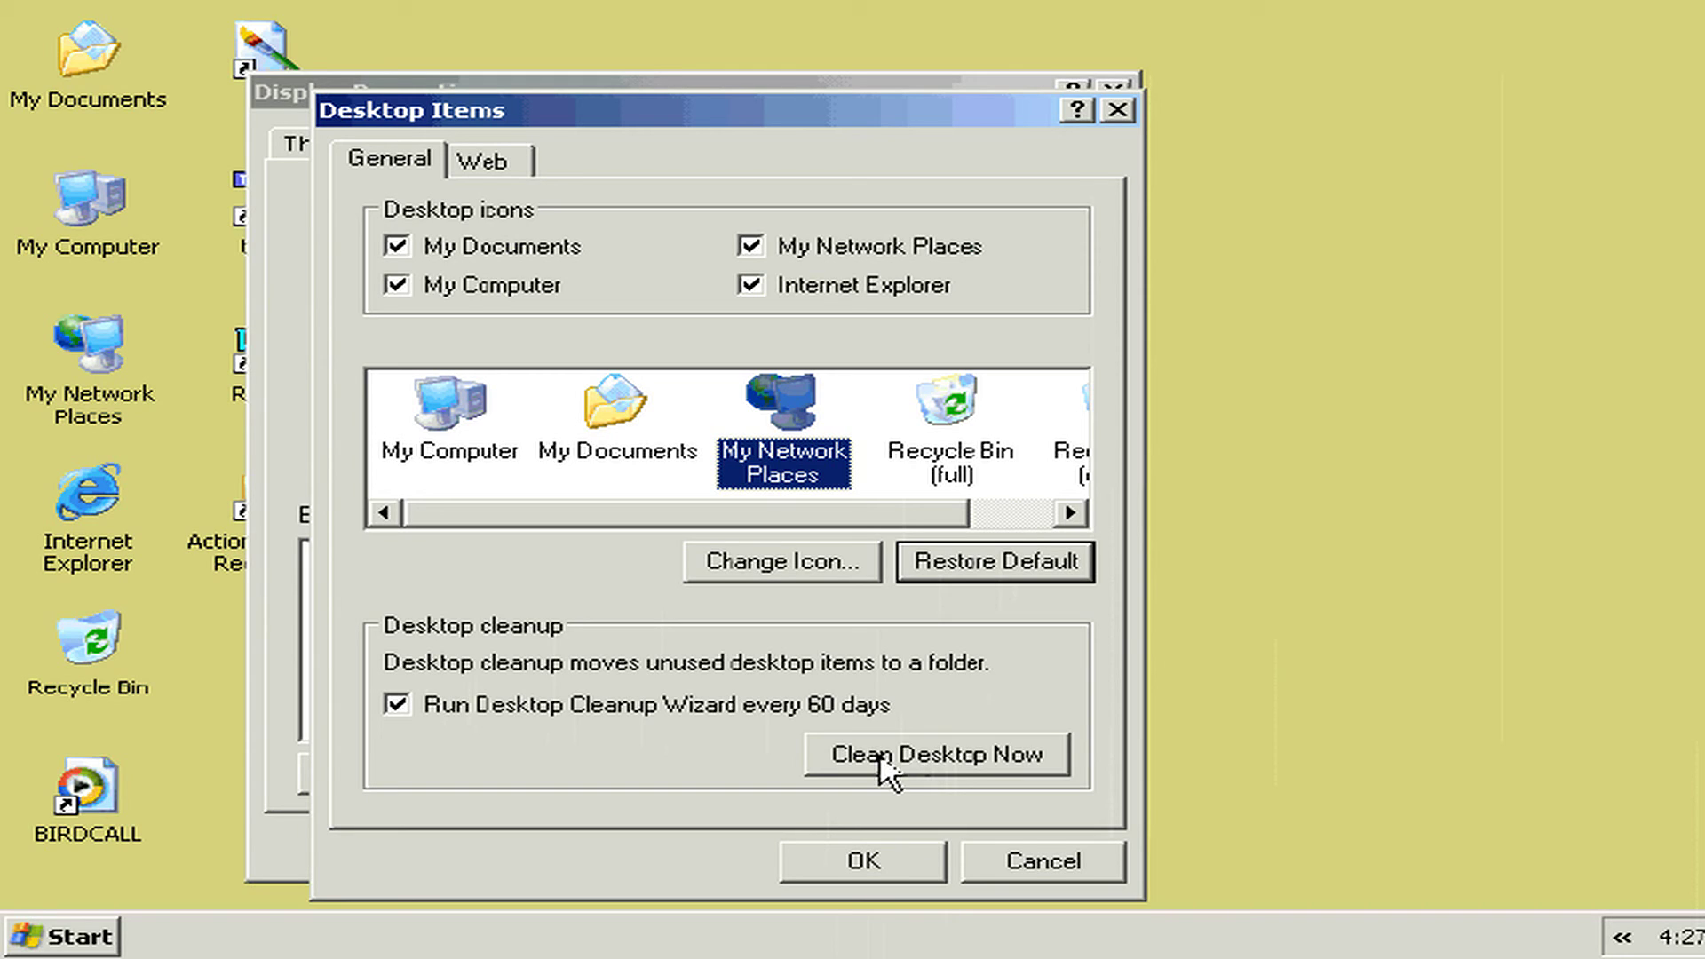
Step: Run the Desktop Cleanup Wizard and move all the listed shortcuts, including Internet Explorer, Report and BIRDCALL, to the Unused Desktop Shortcuts folder
{"action": "left_click", "coordinate": [937, 757]}
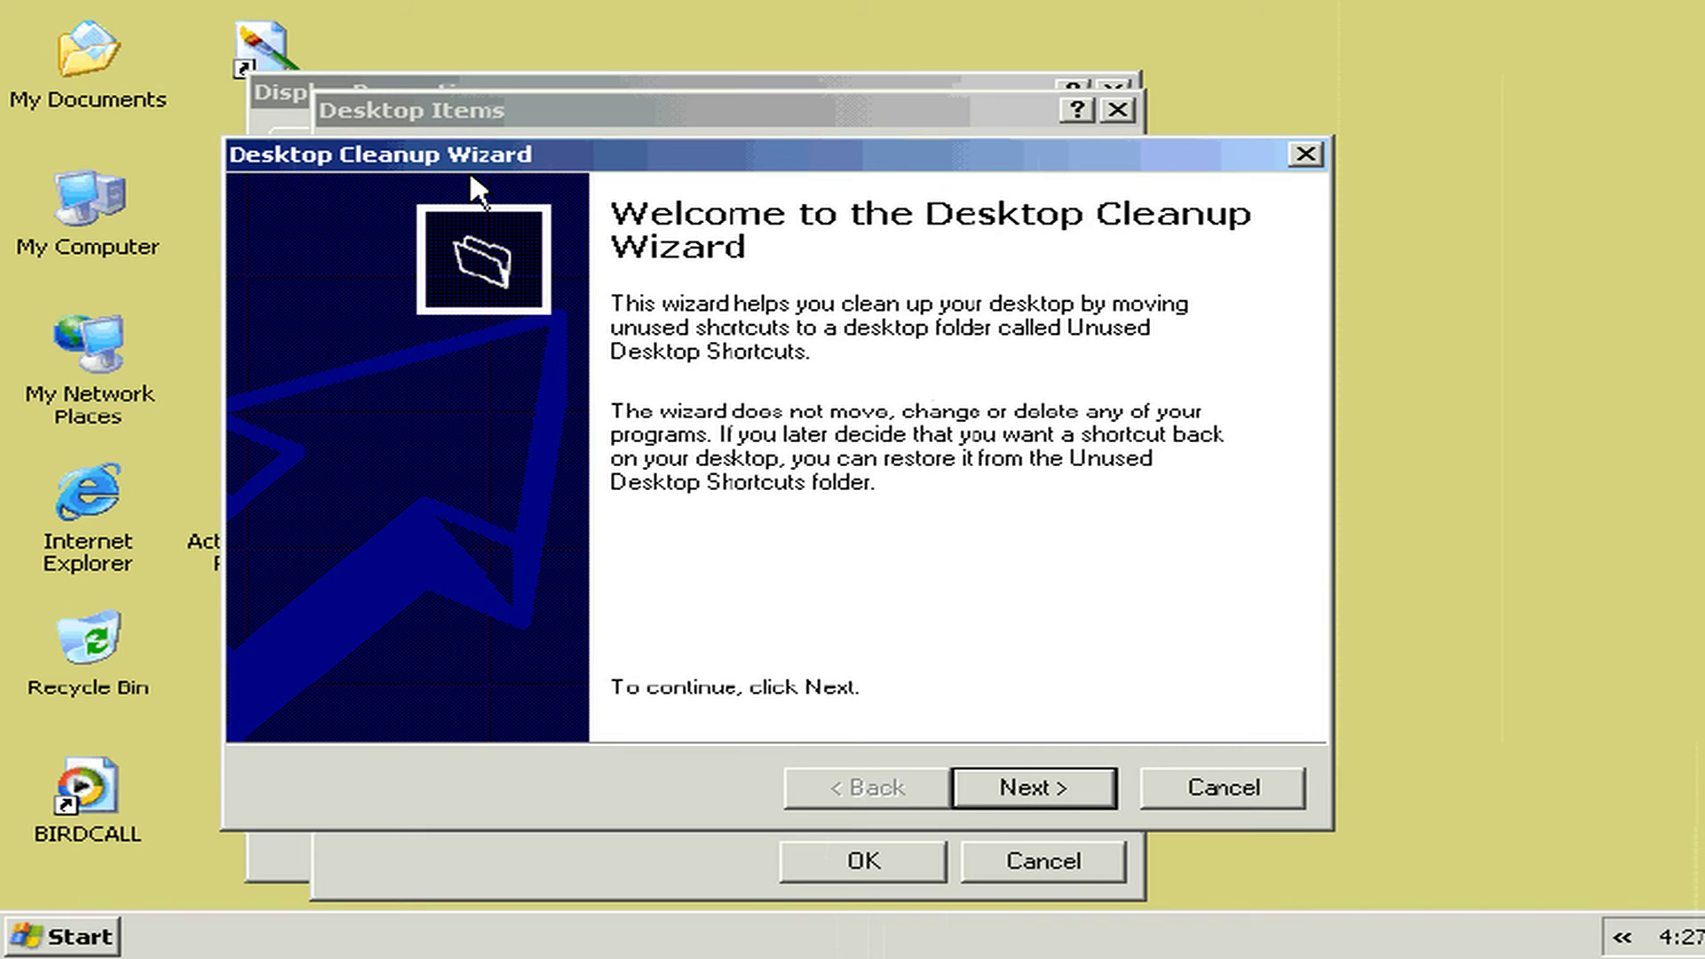
{"action": "left_click", "coordinate": [1034, 796]}
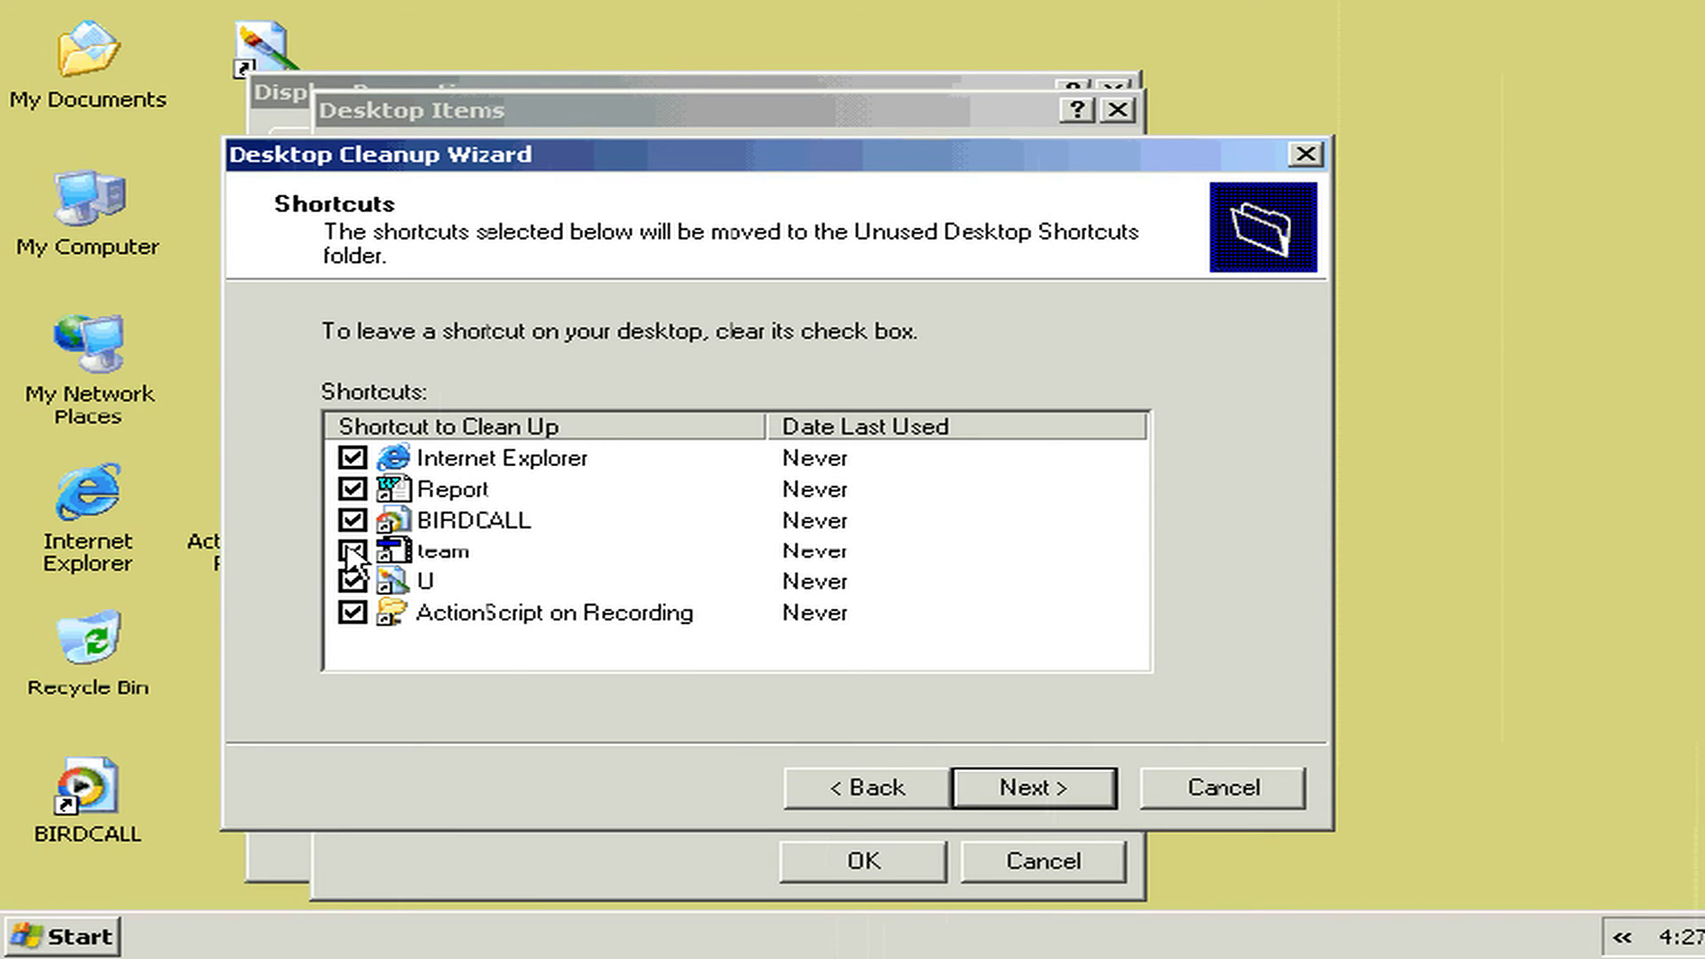
{"action": "left_click", "coordinate": [352, 613]}
{"action": "left_click", "coordinate": [353, 613]}
{"action": "left_click", "coordinate": [1045, 788]}
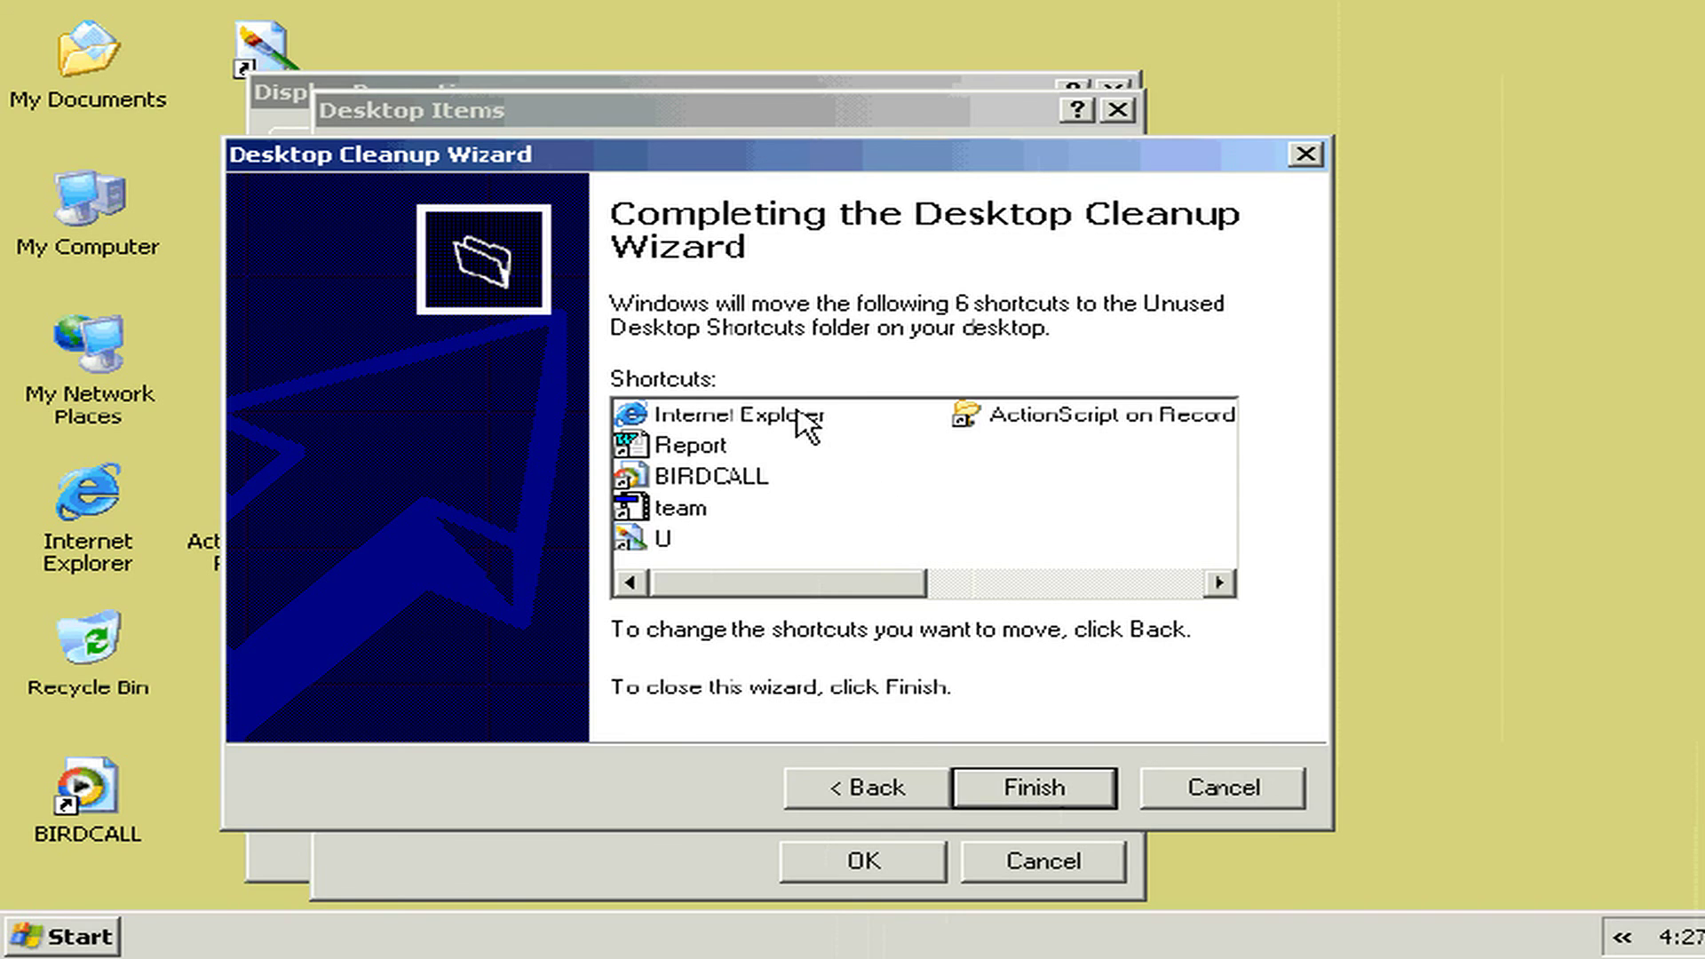
{"action": "left_click", "coordinate": [1019, 786]}
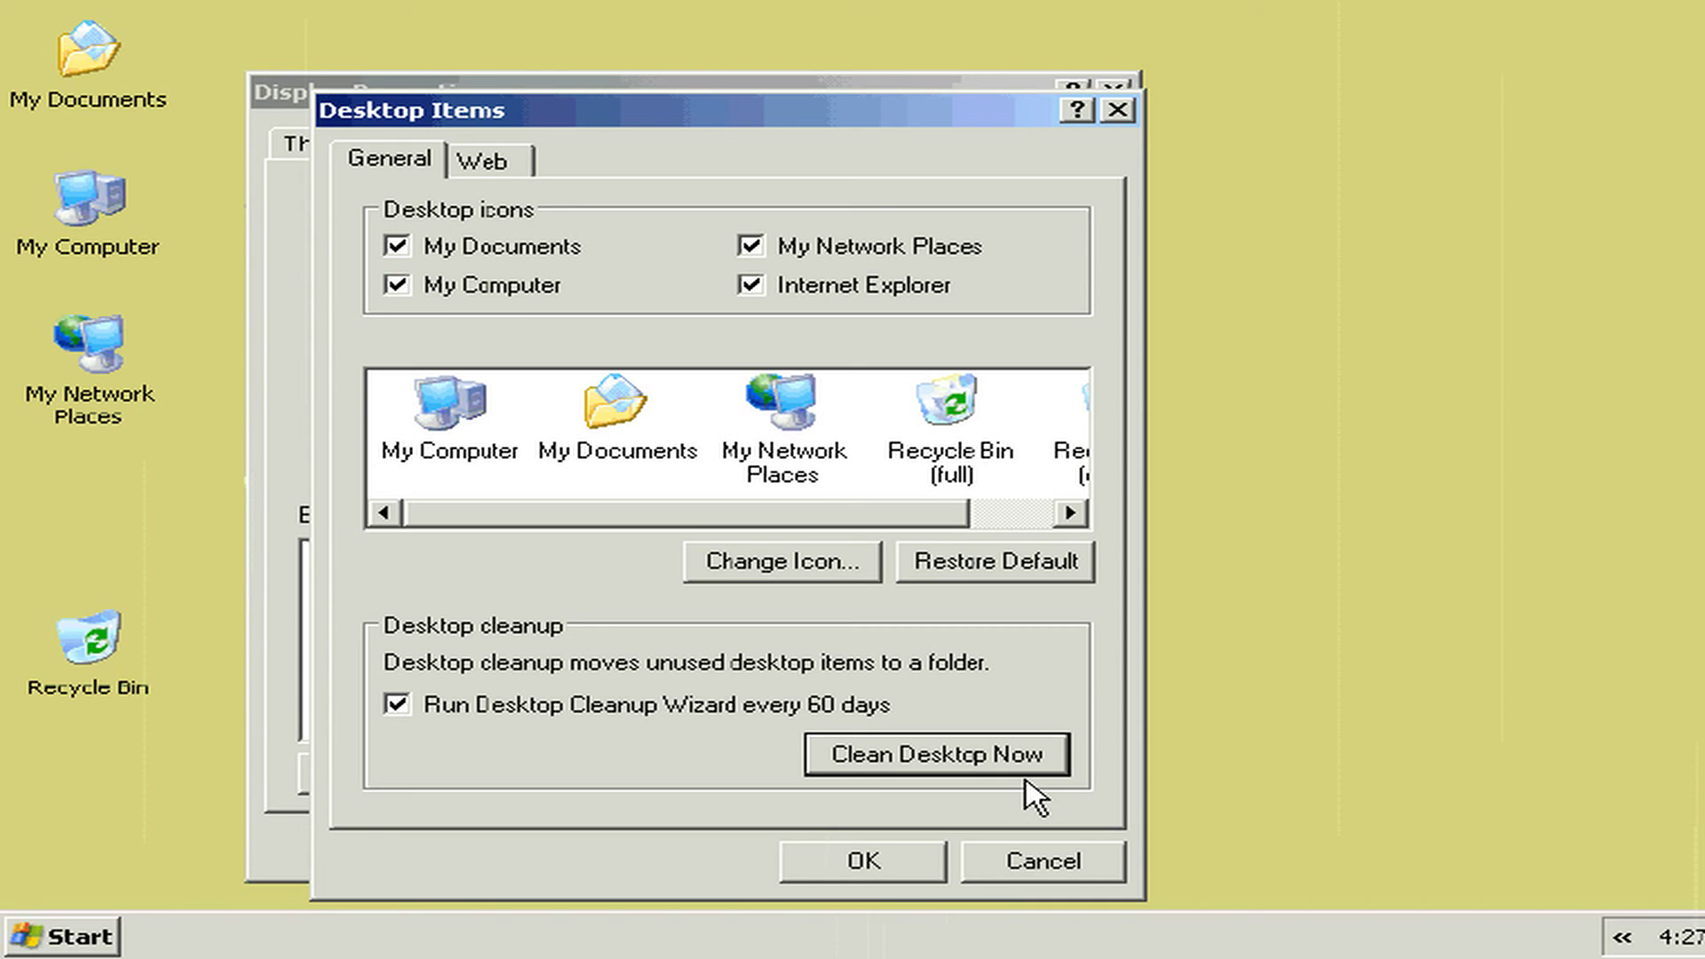
Step: Accept the desktop item and display settings, applying the Tropic background, and open the Unused Desktop Shortcuts folder on the desktop
{"action": "left_click", "coordinate": [862, 862]}
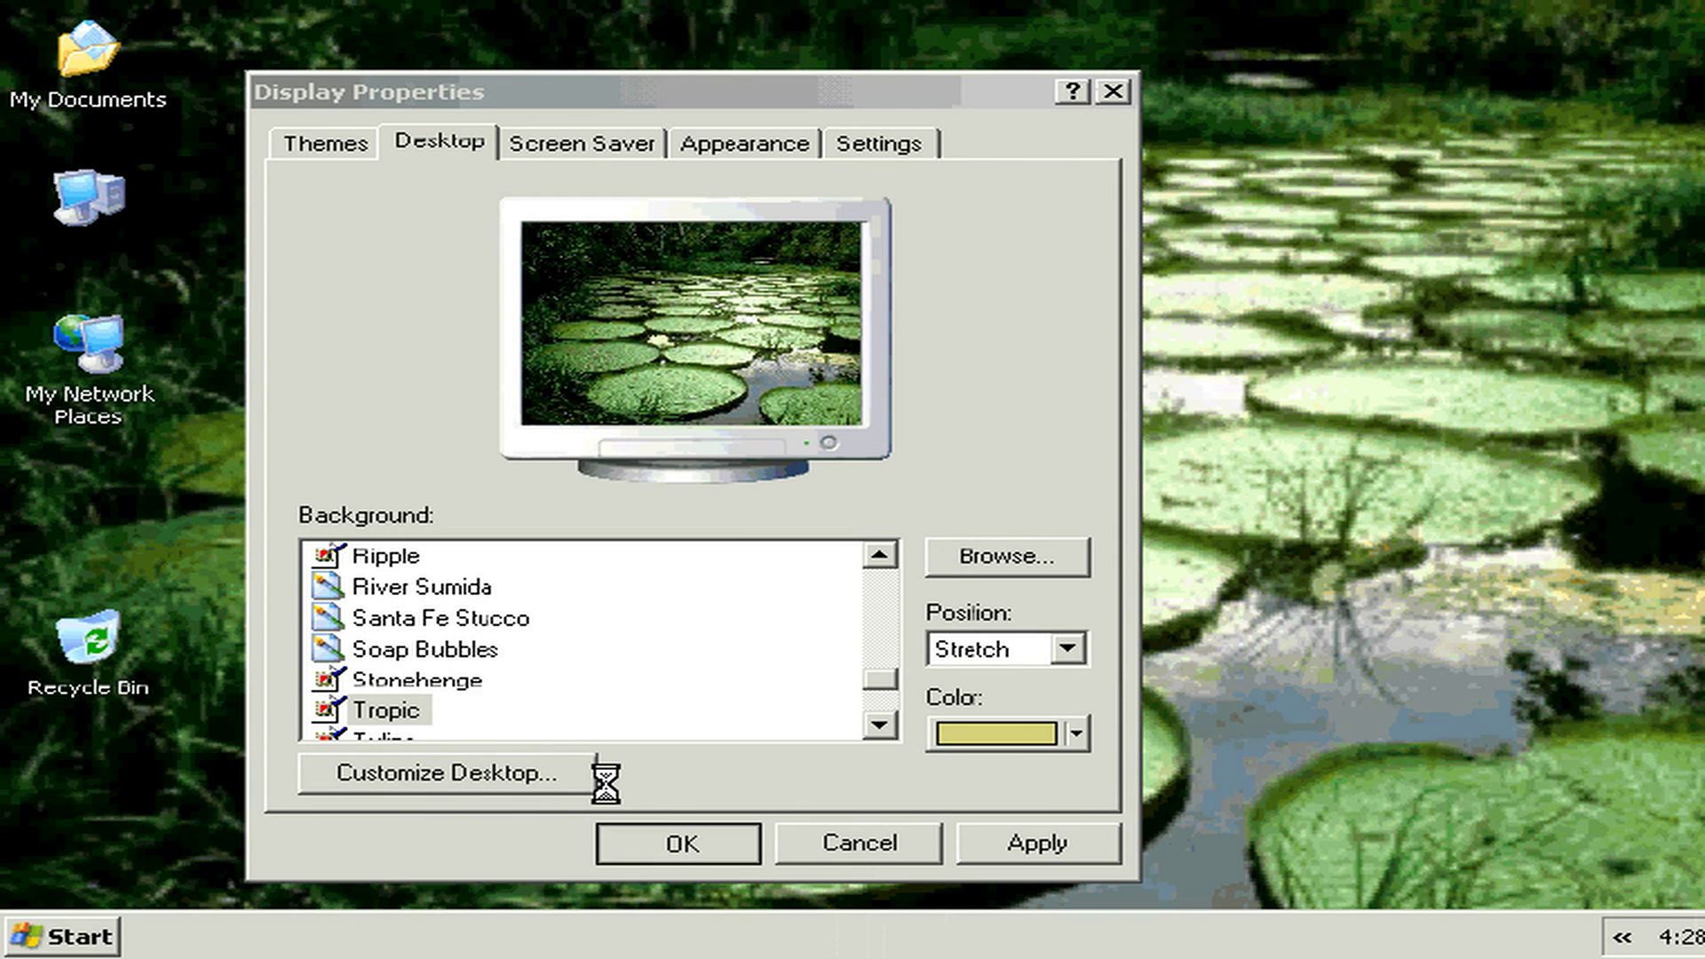
{"action": "key", "text": "Return"}
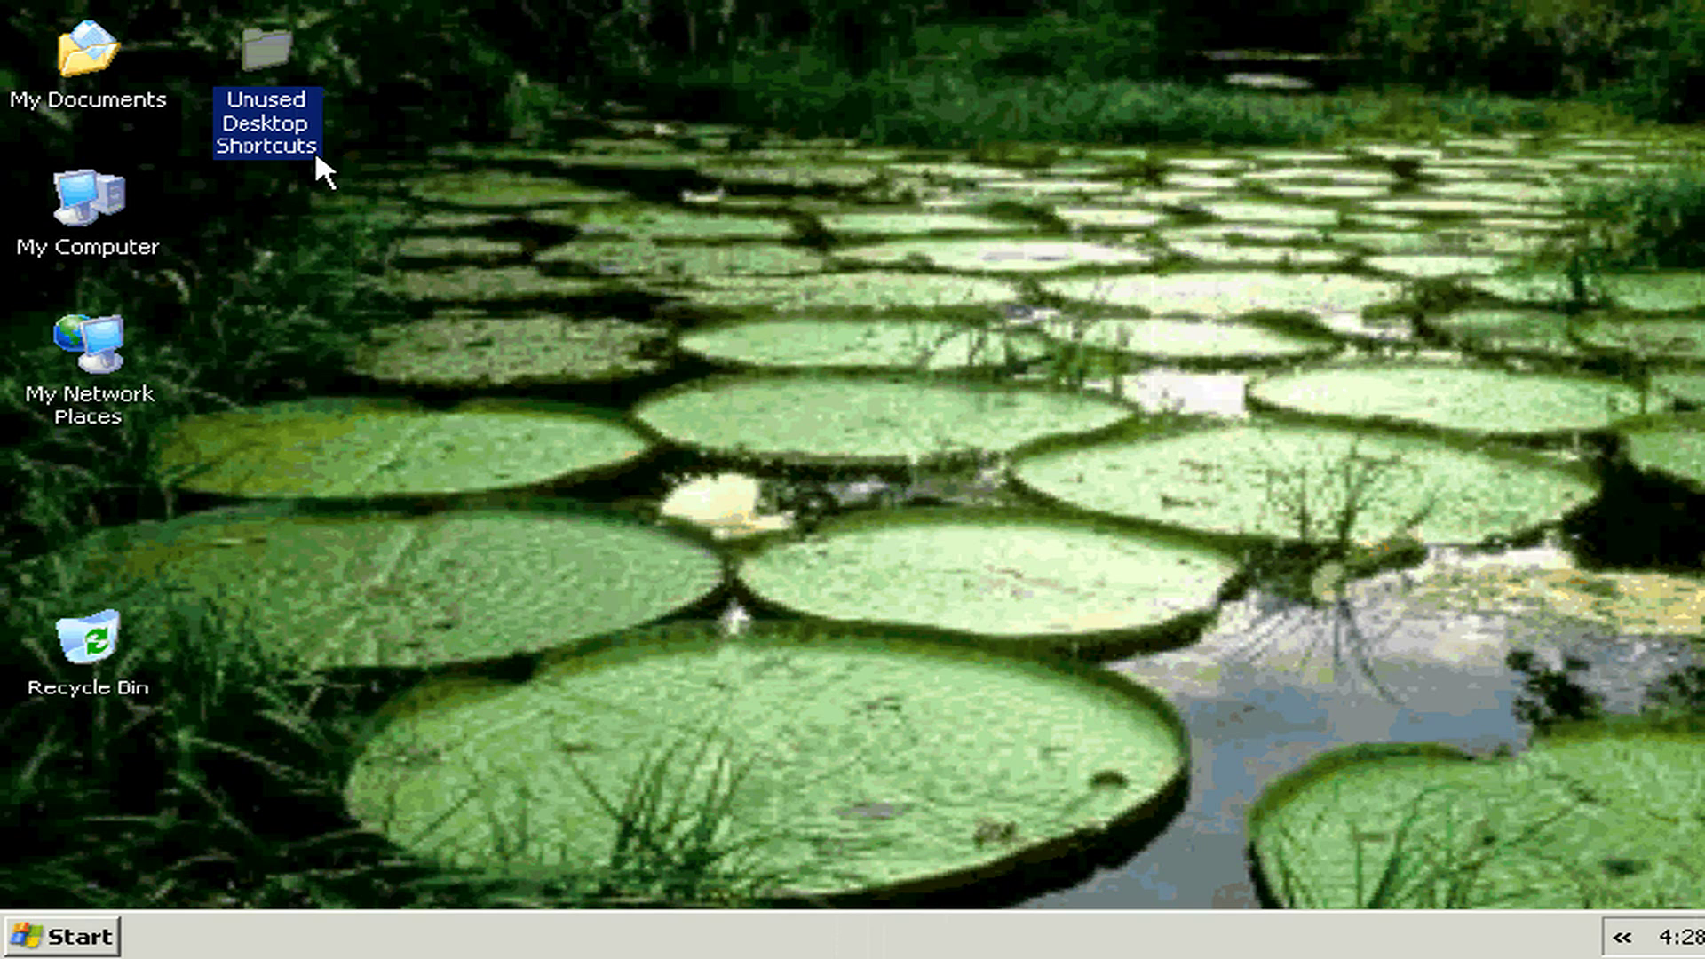
{"action": "mouse_move", "coordinate": [314, 150]}
{"action": "double_click", "coordinate": [272, 48]}
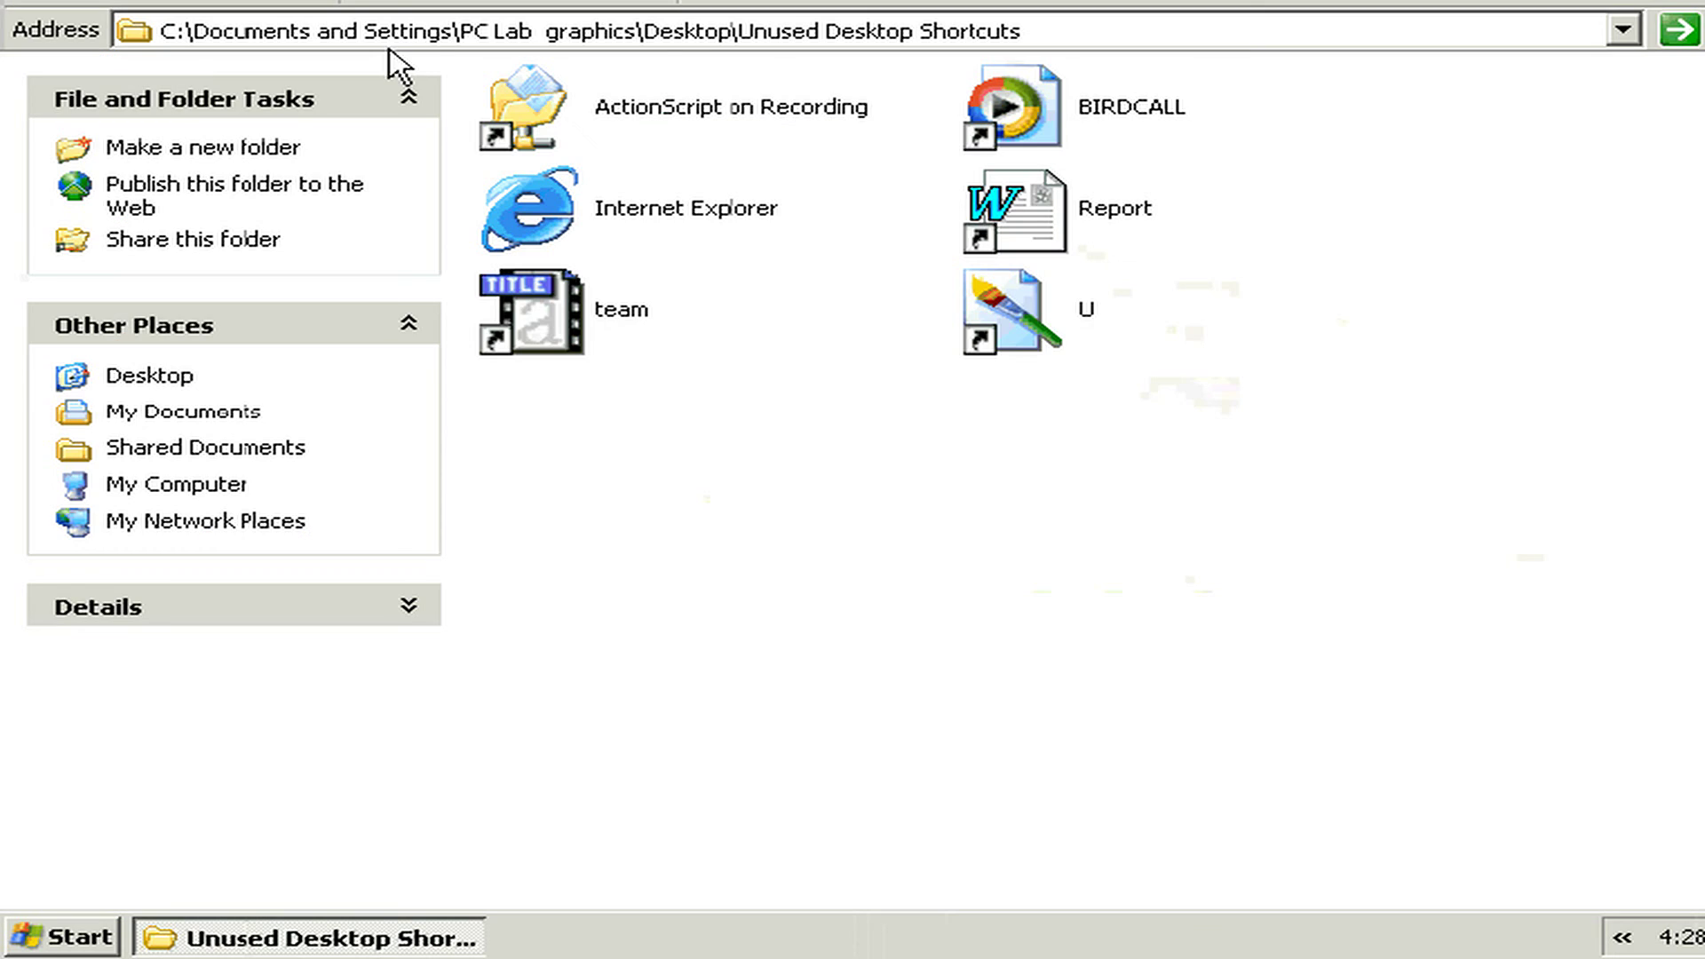